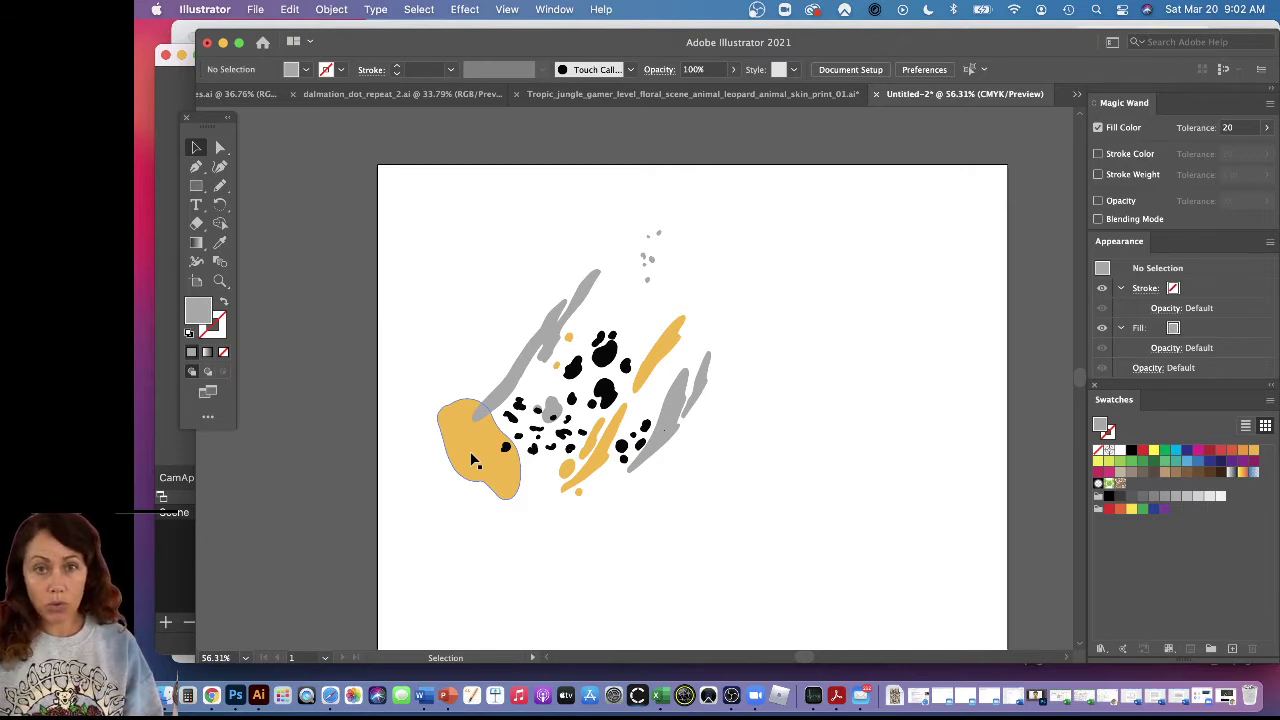
Reposition the long grey brush stroke and the yellow blob, placing the blob just below the stroke's lower end
{"action": "mouse_move", "coordinate": [470, 458]}
{"action": "left_mouse_down"}
{"action": "mouse_move", "coordinate": [484, 486]}
{"action": "mouse_move", "coordinate": [460, 470]}
{"action": "left_mouse_up"}
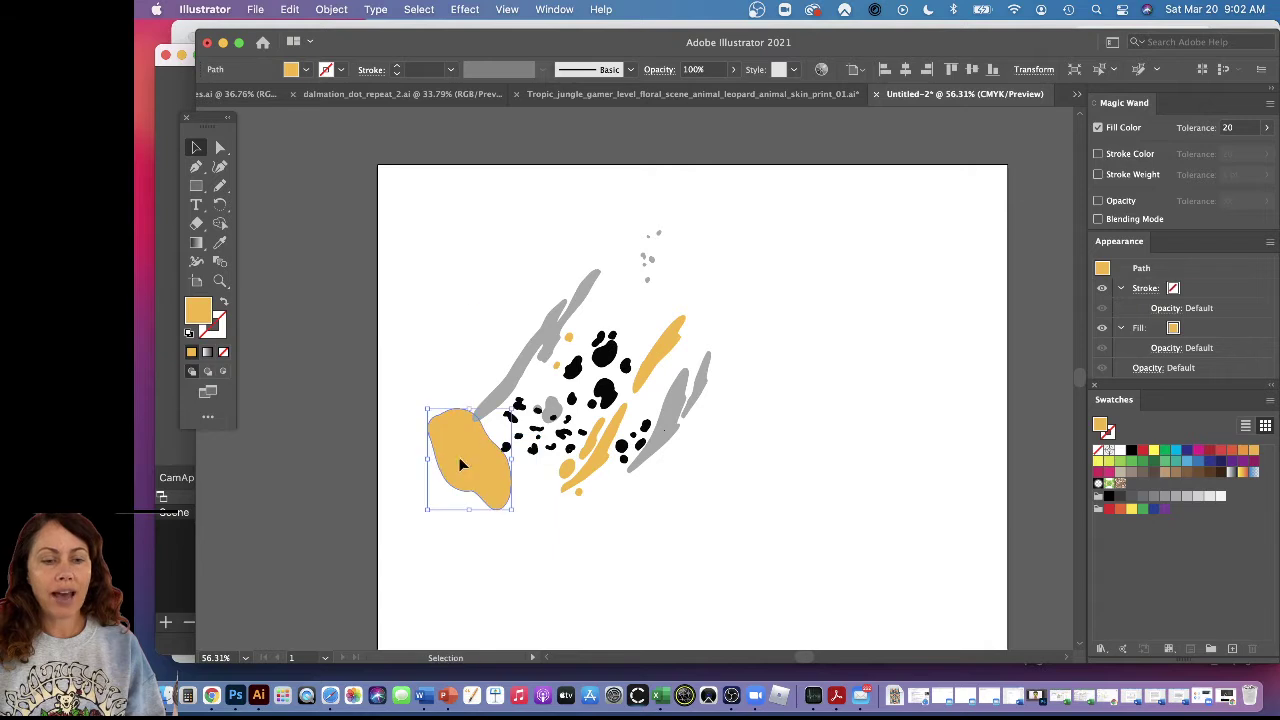
{"action": "mouse_move", "coordinate": [544, 347]}
{"action": "left_mouse_down"}
{"action": "mouse_move", "coordinate": [524, 318]}
{"action": "mouse_move", "coordinate": [538, 333]}
{"action": "left_mouse_up"}
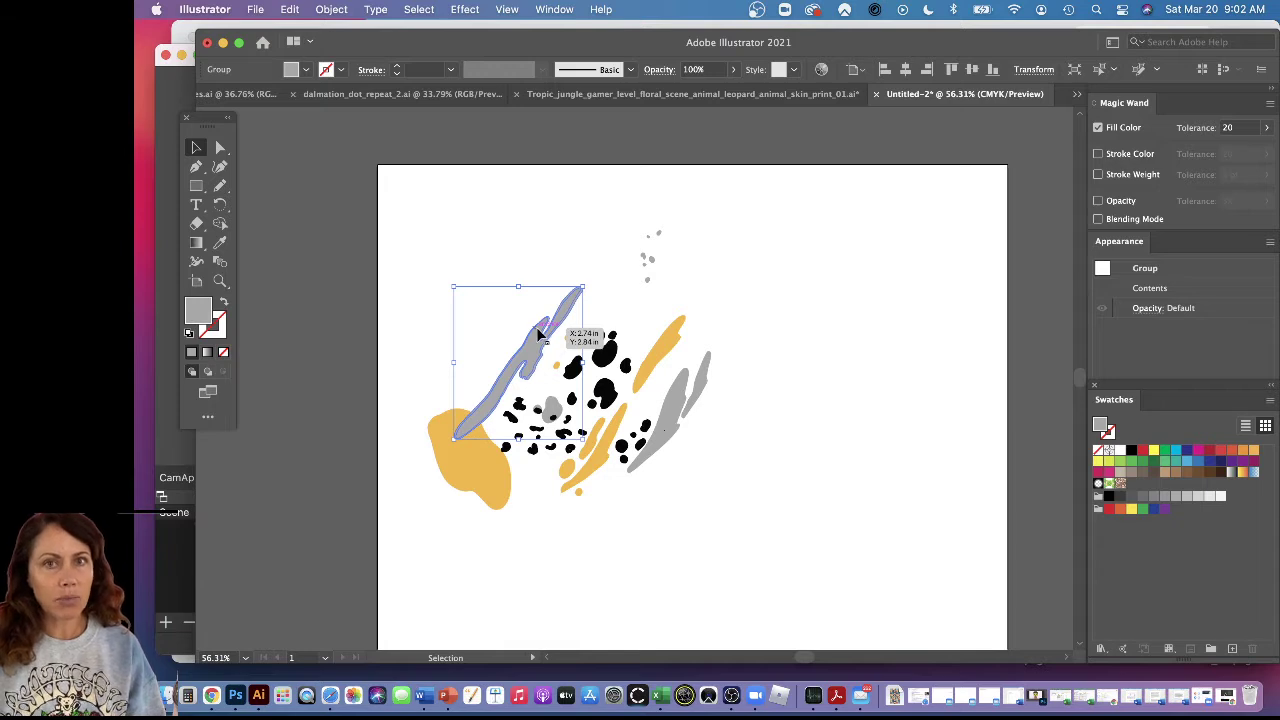
{"action": "left_click_drag", "start_coordinate": [540, 335], "coordinate": [562, 322]}
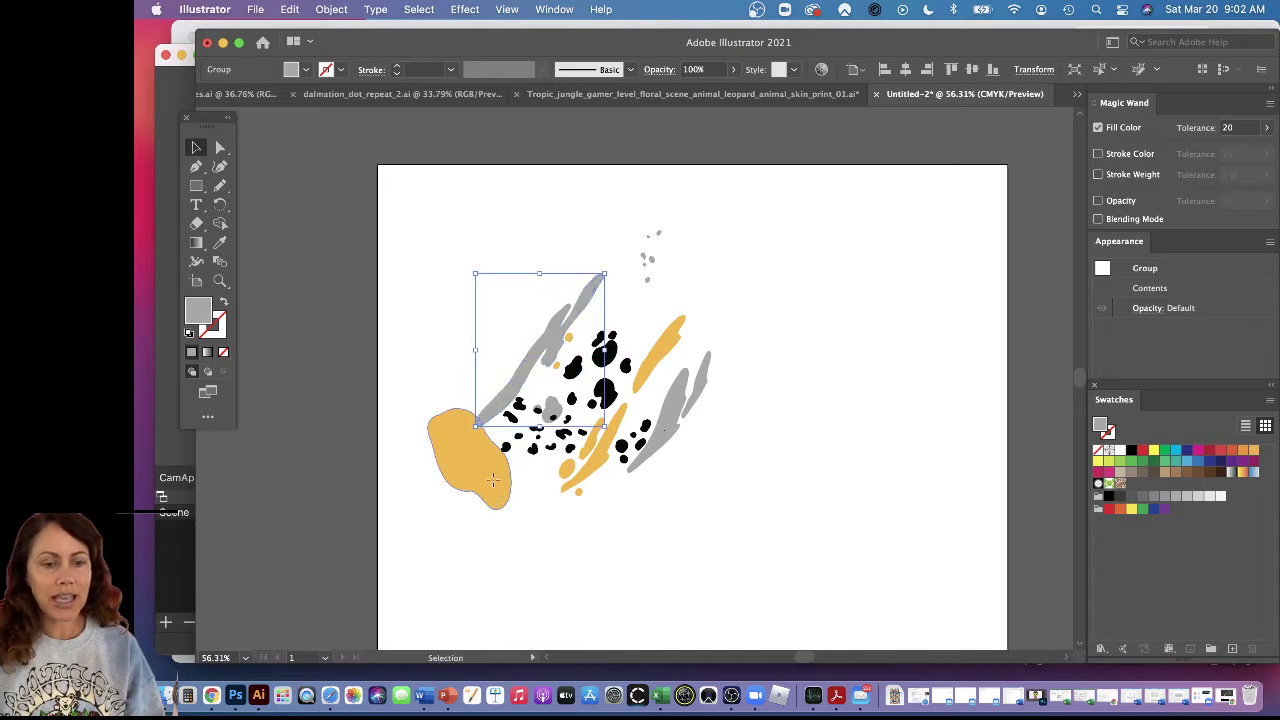
{"action": "left_click_drag", "start_coordinate": [500, 488], "coordinate": [530, 488]}
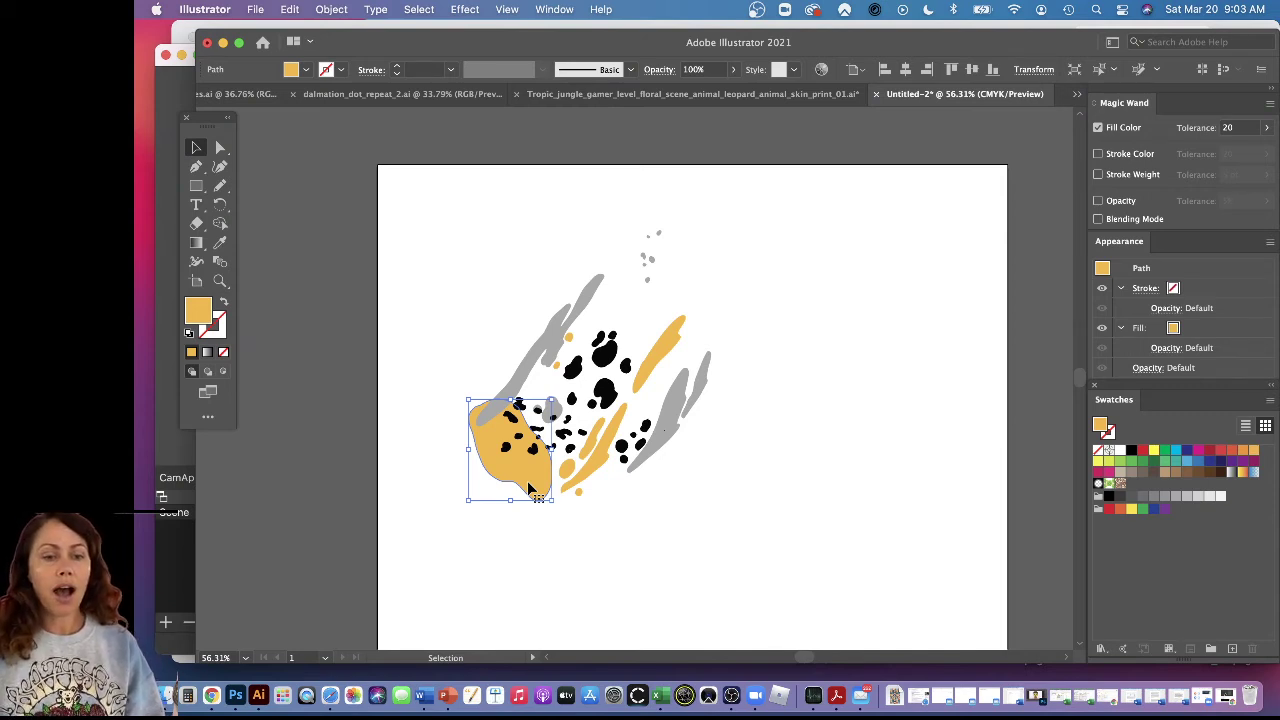
{"action": "left_click_drag", "start_coordinate": [530, 481], "coordinate": [538, 488]}
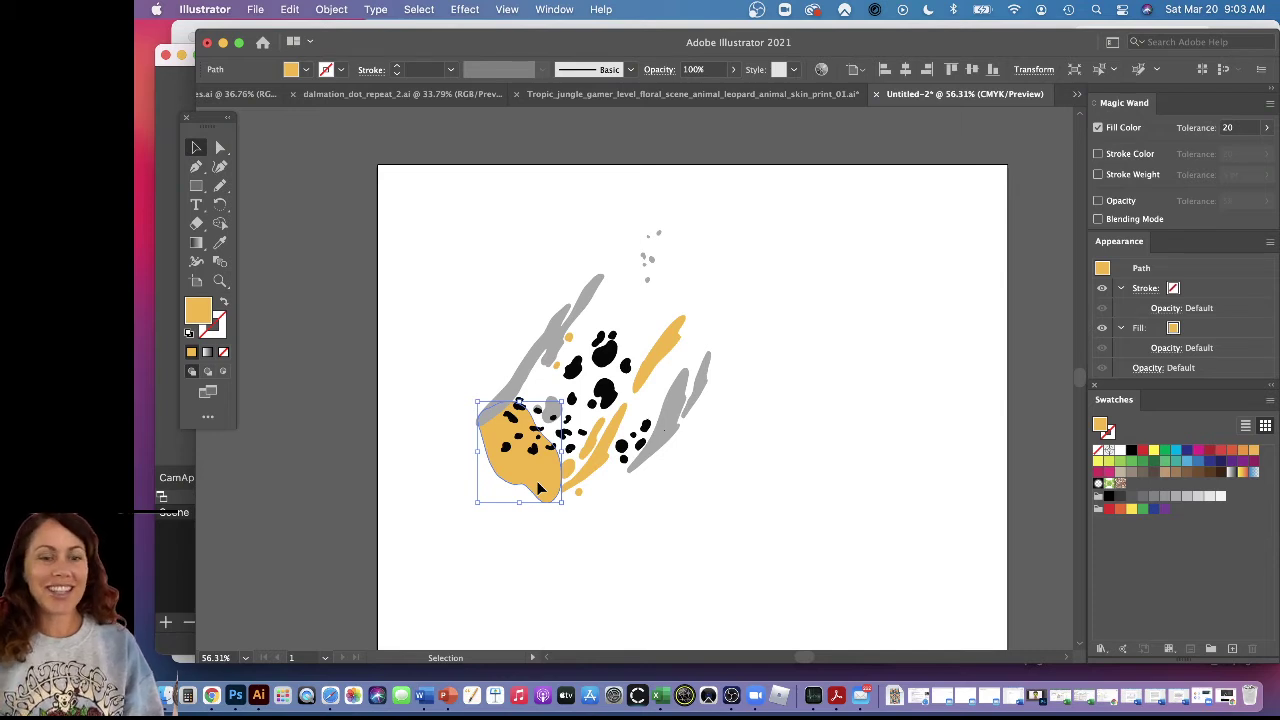
{"action": "left_click_drag", "start_coordinate": [541, 470], "coordinate": [527, 507]}
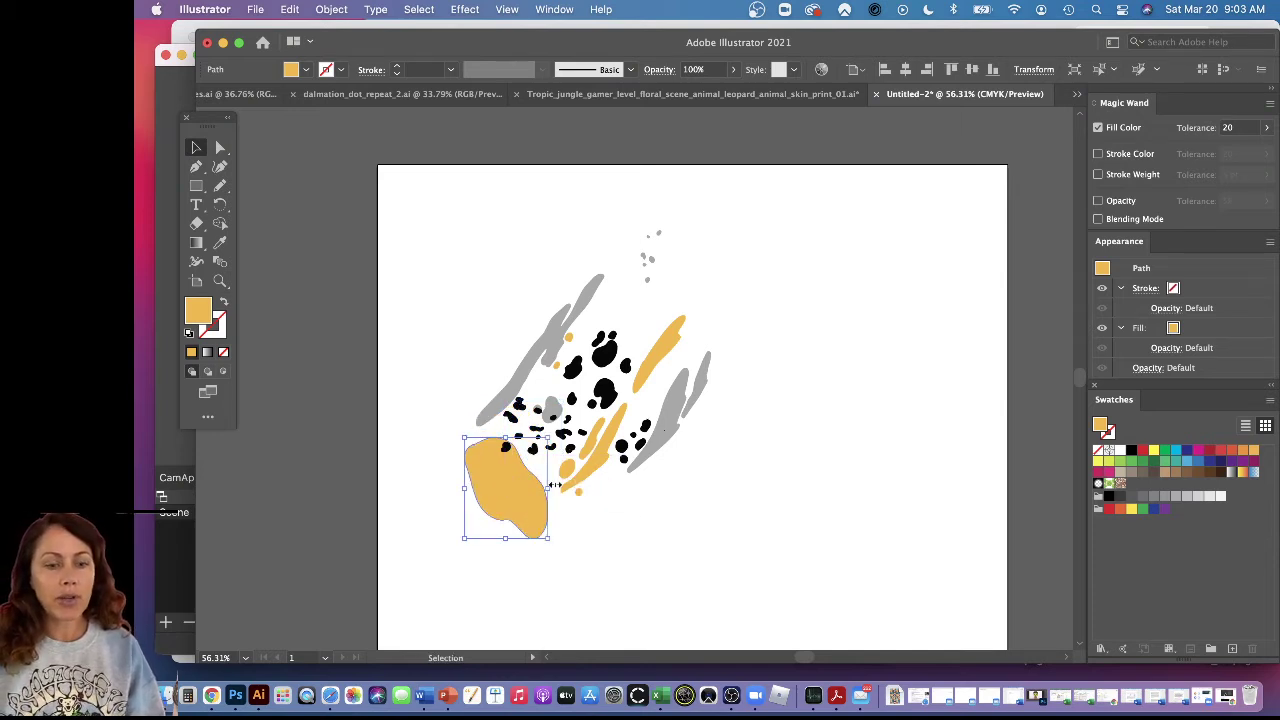
Shift the mixed group of dots and brush strokes slightly up and right, and place the yellow blob beneath the small black spots
{"action": "left_click", "coordinate": [642, 448]}
{"action": "mouse_move", "coordinate": [642, 448]}
{"action": "left_mouse_down"}
{"action": "mouse_move", "coordinate": [655, 425]}
{"action": "mouse_move", "coordinate": [625, 458]}
{"action": "mouse_move", "coordinate": [608, 454]}
{"action": "left_mouse_up"}
{"action": "left_click", "coordinate": [491, 486]}
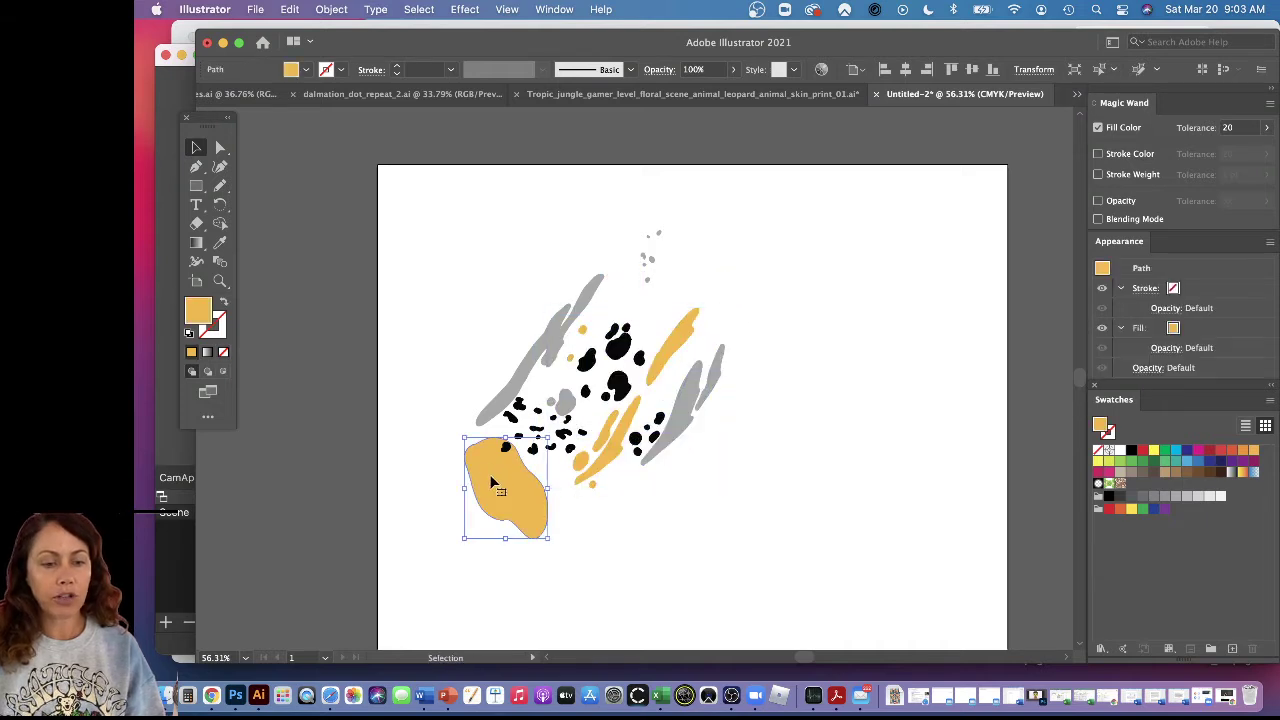
{"action": "left_click_drag", "start_coordinate": [491, 486], "coordinate": [513, 467]}
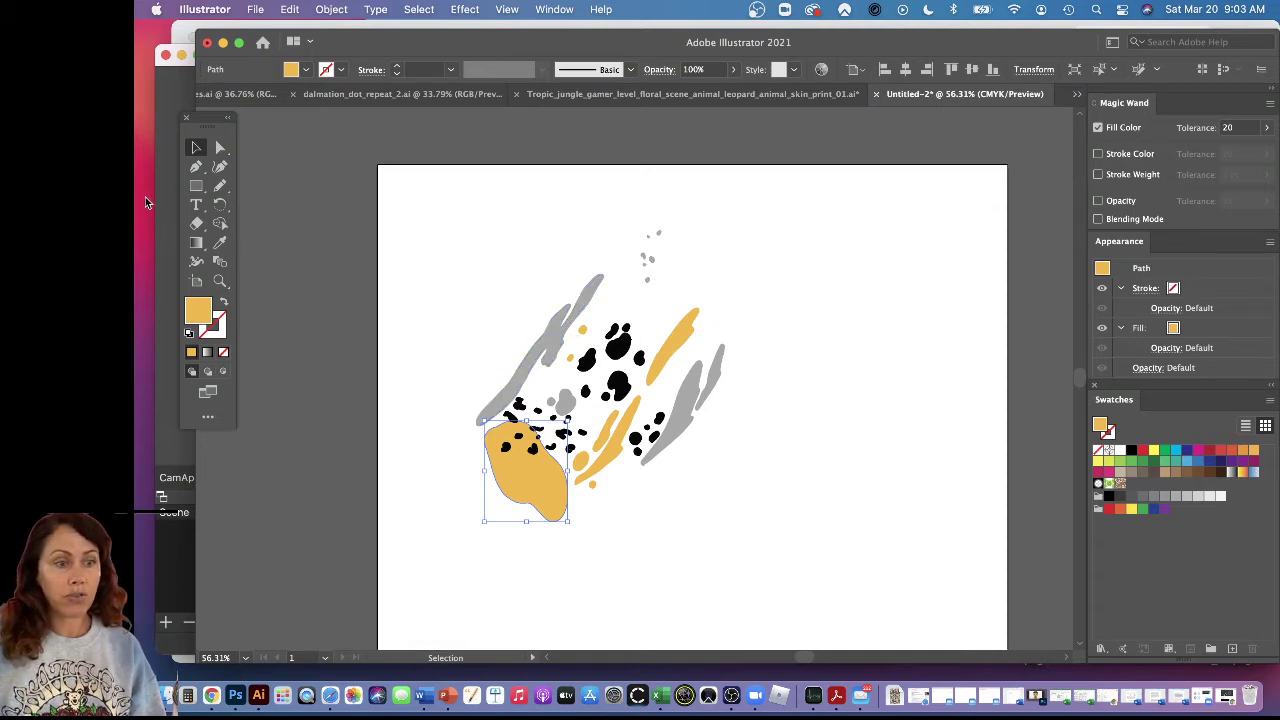
Select all the black dots inside the mixed group with the Magic Wand and recolour them magenta
{"action": "left_click", "coordinate": [193, 189]}
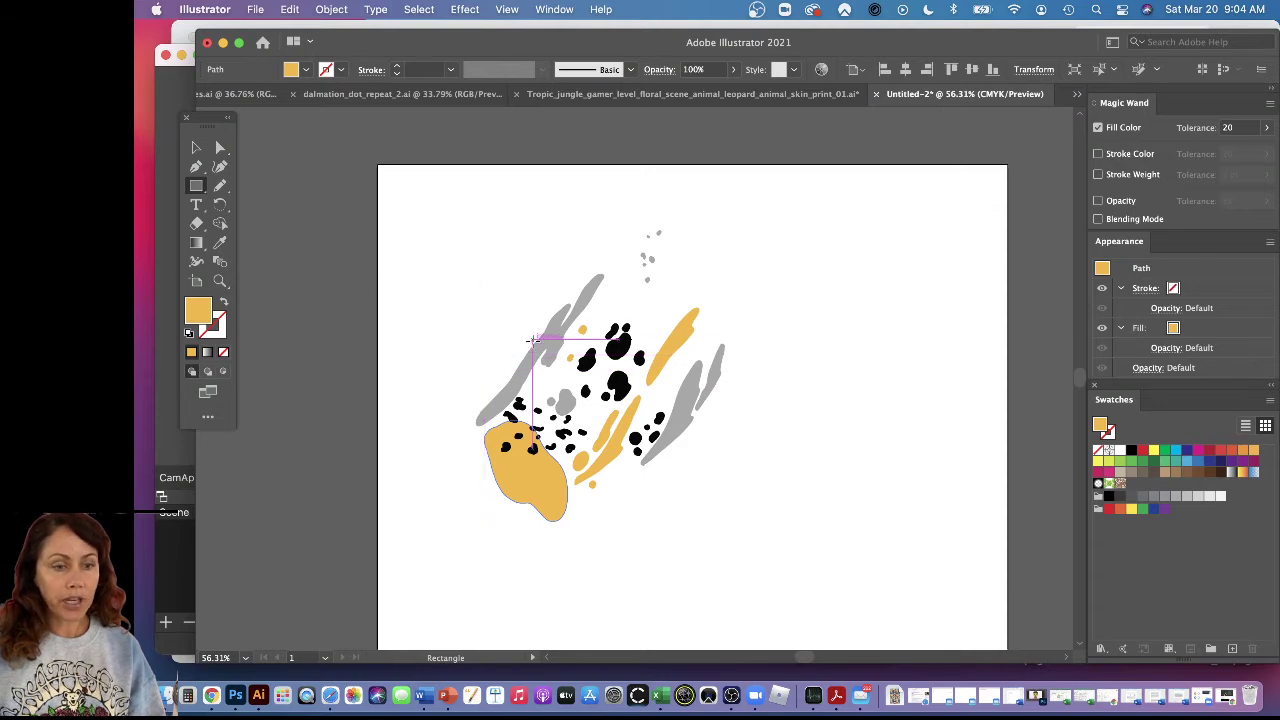
{"action": "left_click", "coordinate": [198, 149]}
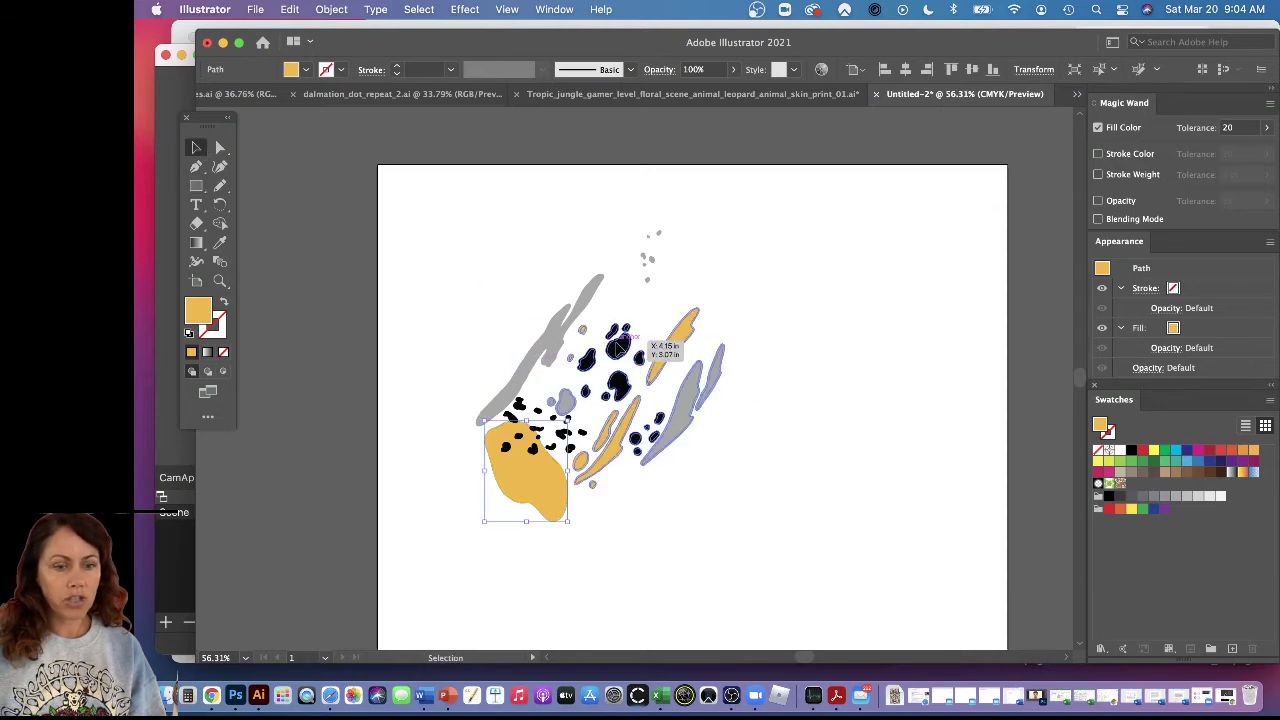
{"action": "left_click", "coordinate": [663, 350]}
{"action": "double_click", "coordinate": [620, 348]}
{"action": "left_click", "coordinate": [620, 348]}
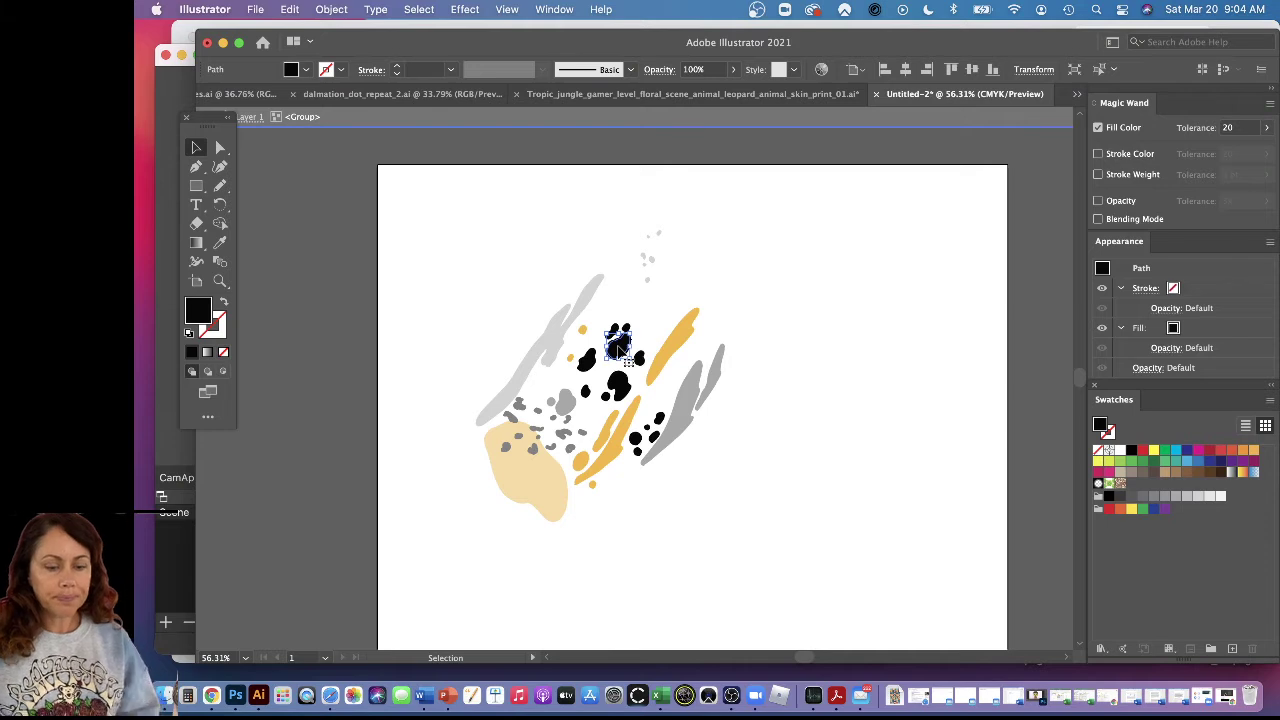
{"action": "key", "text": "y"}
{"action": "left_click", "coordinate": [620, 348]}
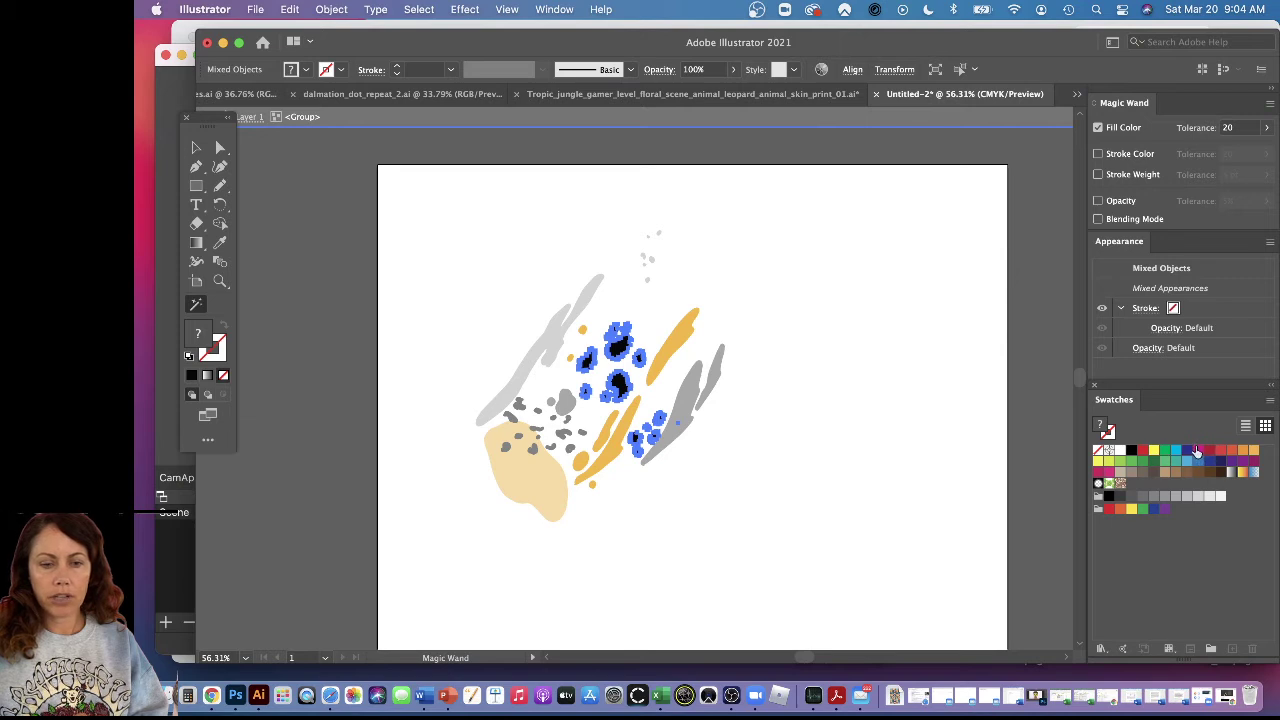
{"action": "left_click", "coordinate": [1197, 451]}
{"action": "key", "text": "v"}
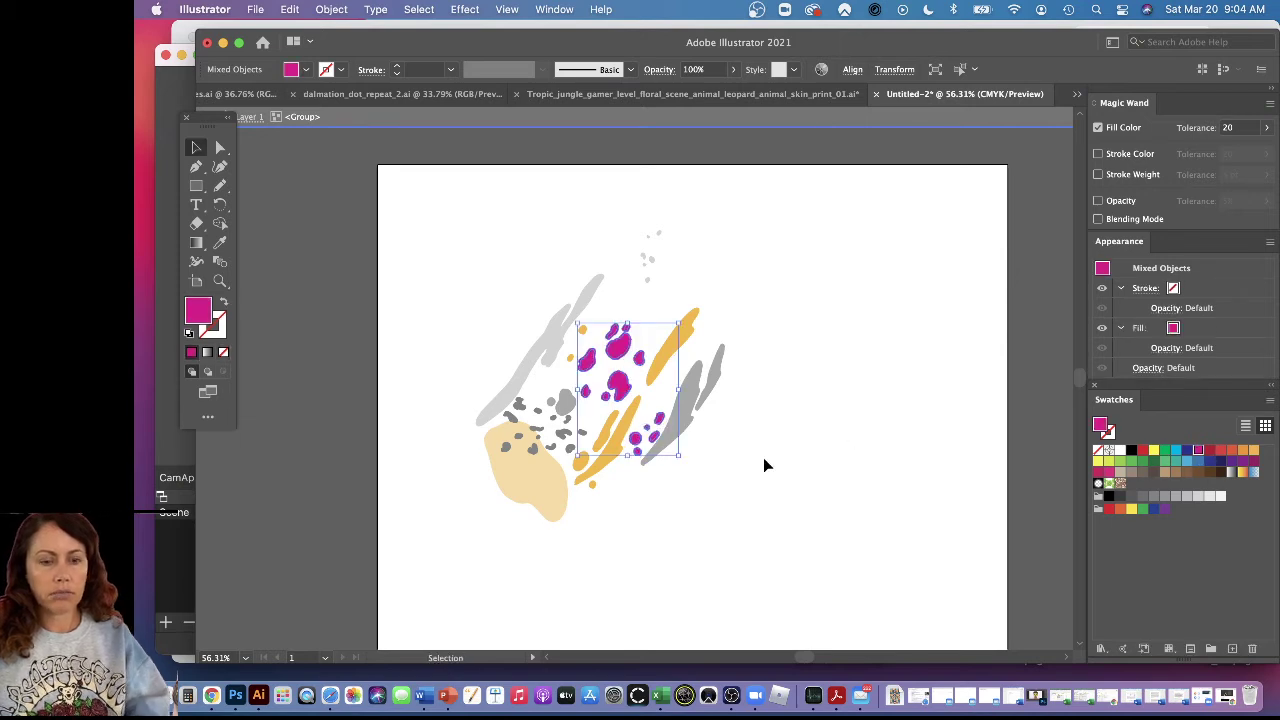
{"action": "double_click", "coordinate": [764, 458]}
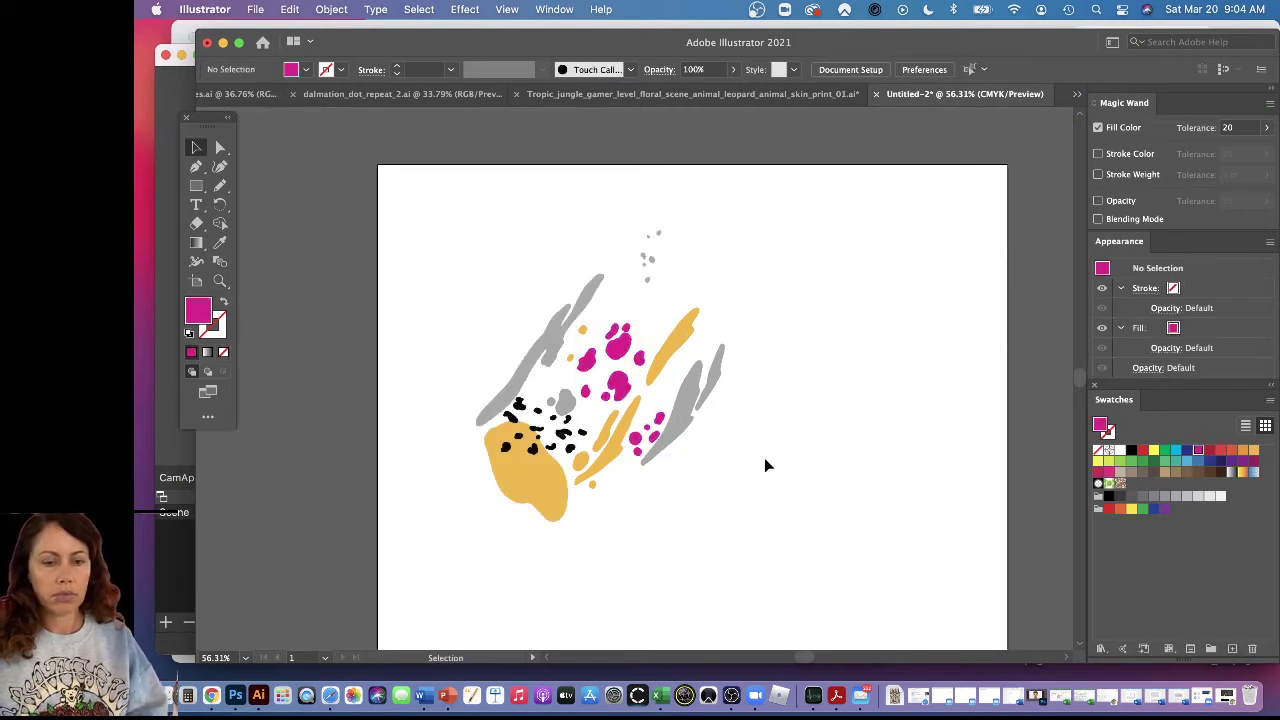
Draw a rectangle over the small black spots and most of the yellow blob, with no fill and no stroke
{"action": "left_click", "coordinate": [196, 185]}
{"action": "left_click_drag", "start_coordinate": [478, 367], "coordinate": [564, 492]}
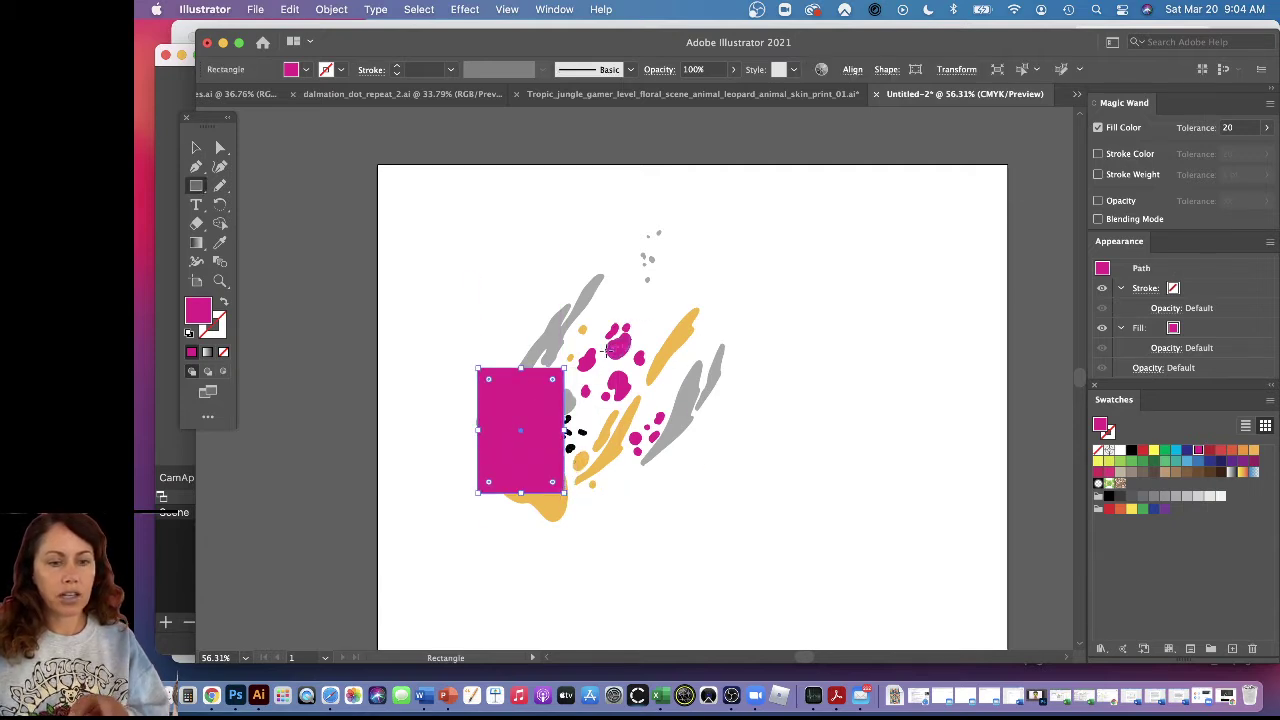
{"action": "left_click", "coordinate": [196, 147]}
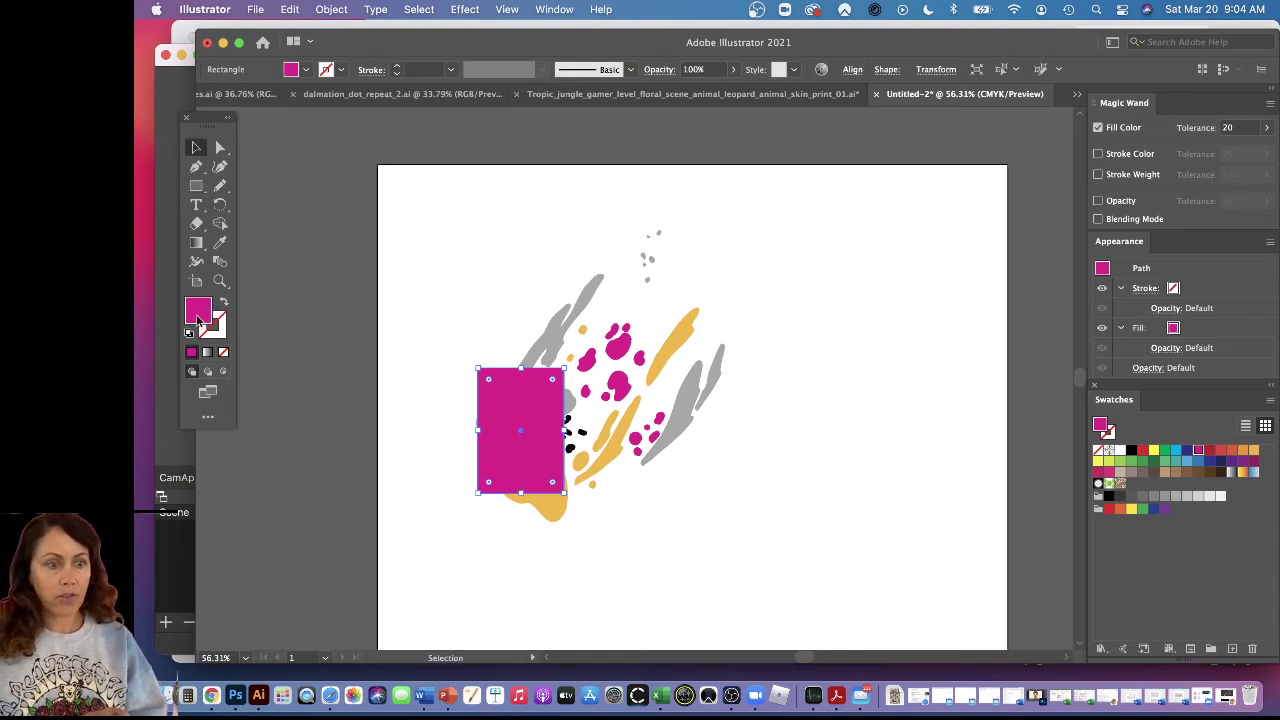
{"action": "left_click", "coordinate": [223, 354]}
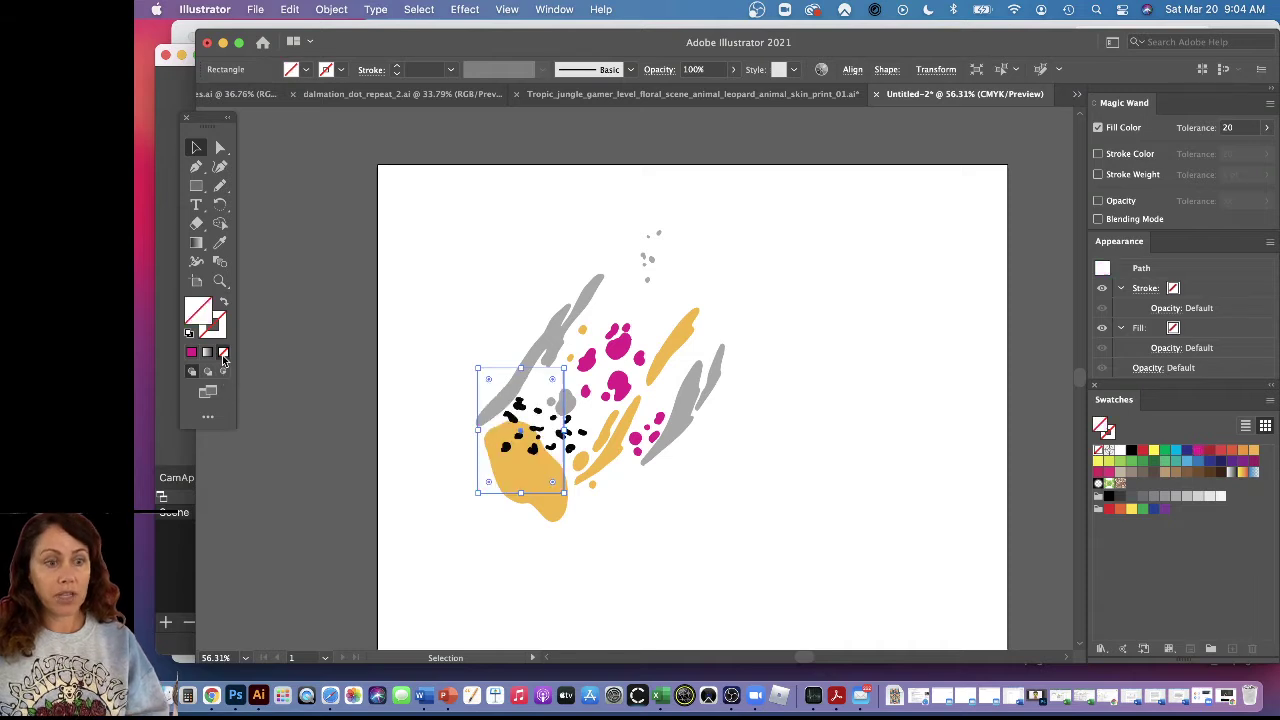
{"action": "left_click", "coordinate": [221, 332]}
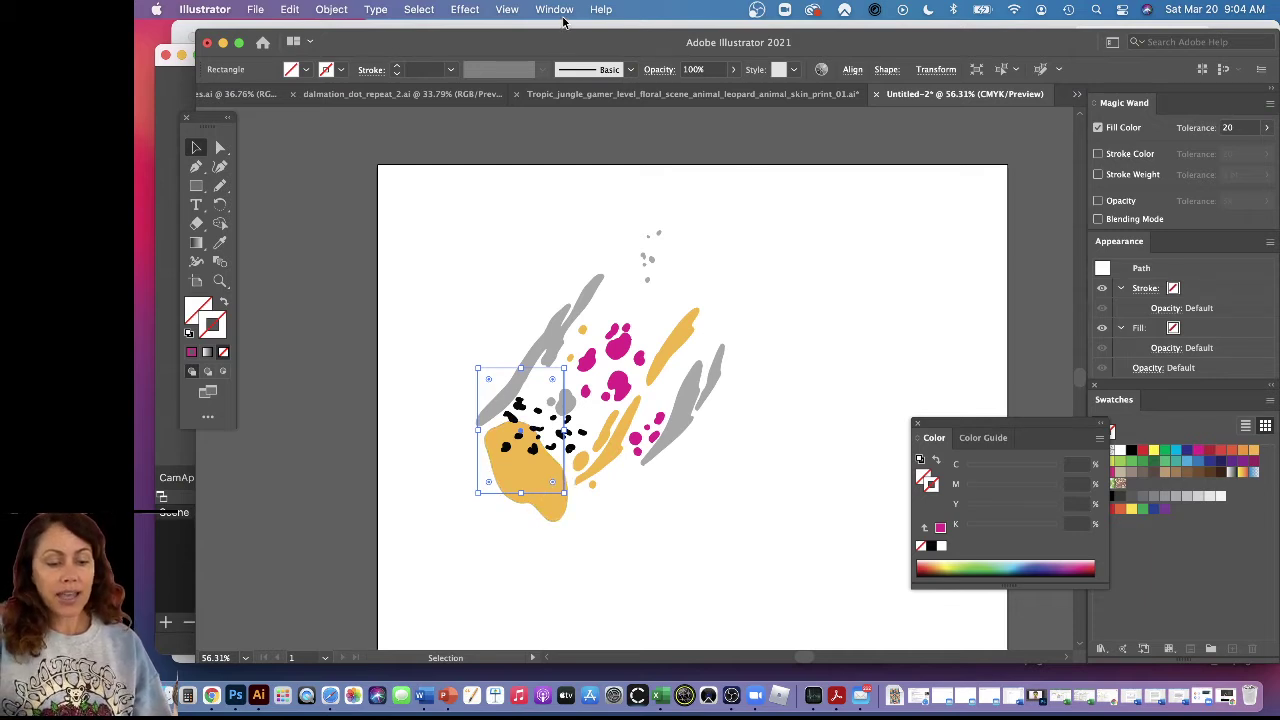
Send the rectangle behind all the artwork and show the stacking order of the objects in Layer 1
{"action": "key", "text": "super+shift+a"}
{"action": "key", "text": "super+z"}
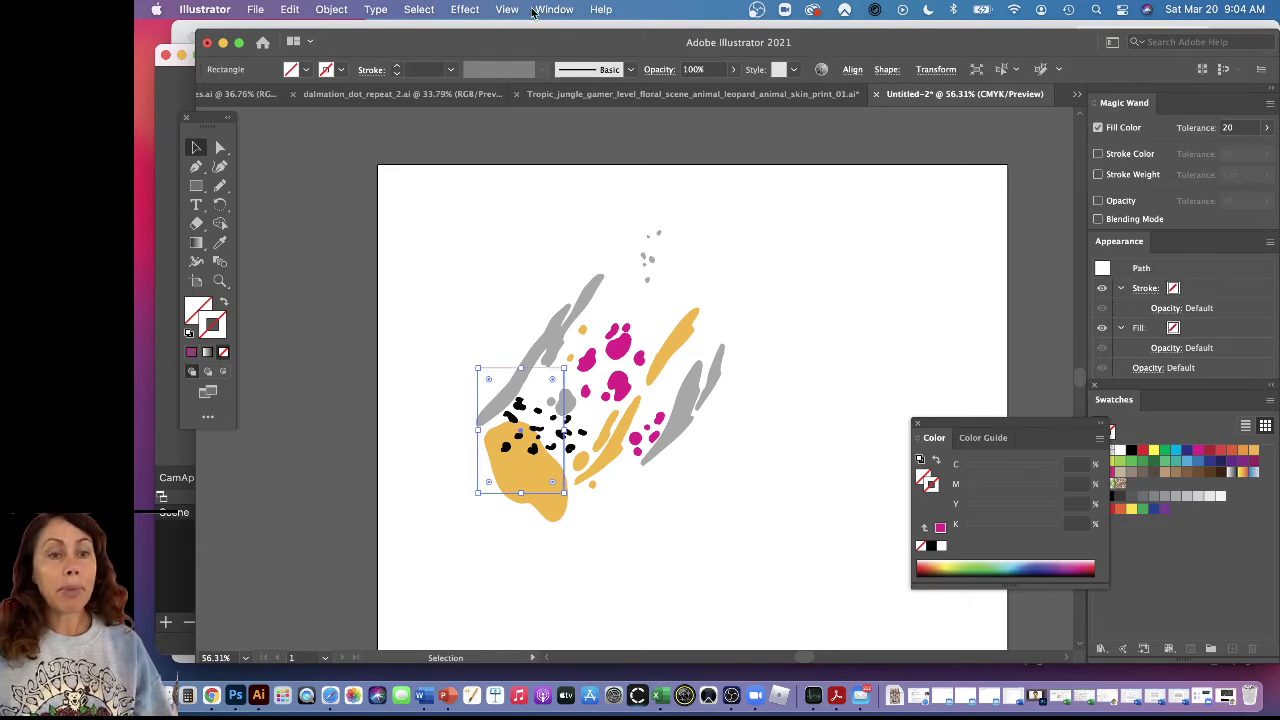
{"action": "left_click", "coordinate": [540, 10]}
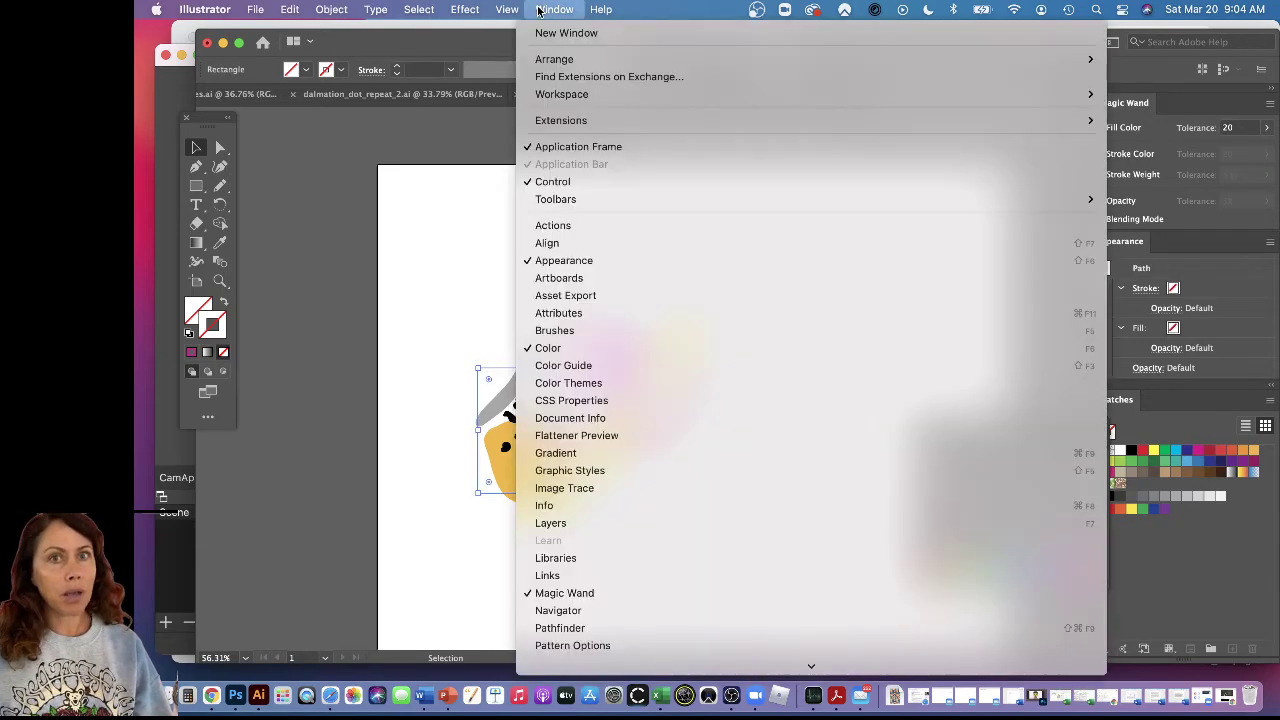
{"action": "left_click", "coordinate": [647, 526]}
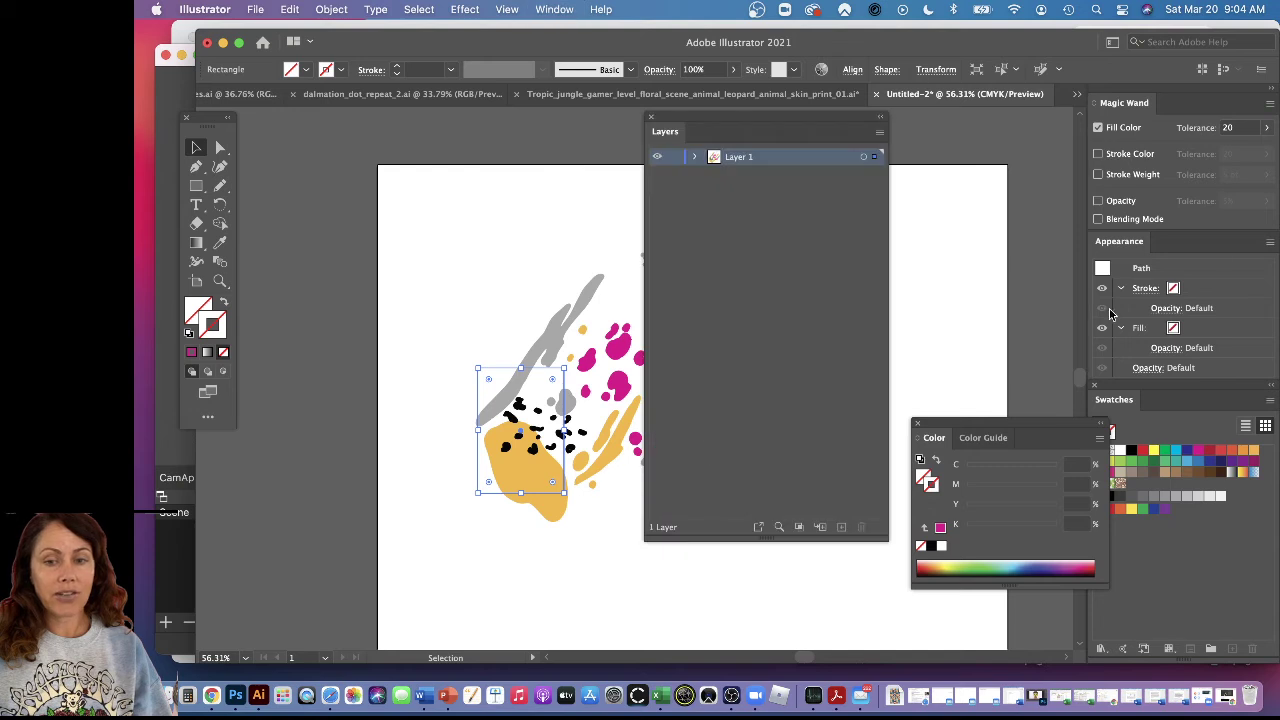
{"action": "left_click", "coordinate": [697, 157]}
{"action": "left_click_drag", "start_coordinate": [720, 120], "coordinate": [857, 120]}
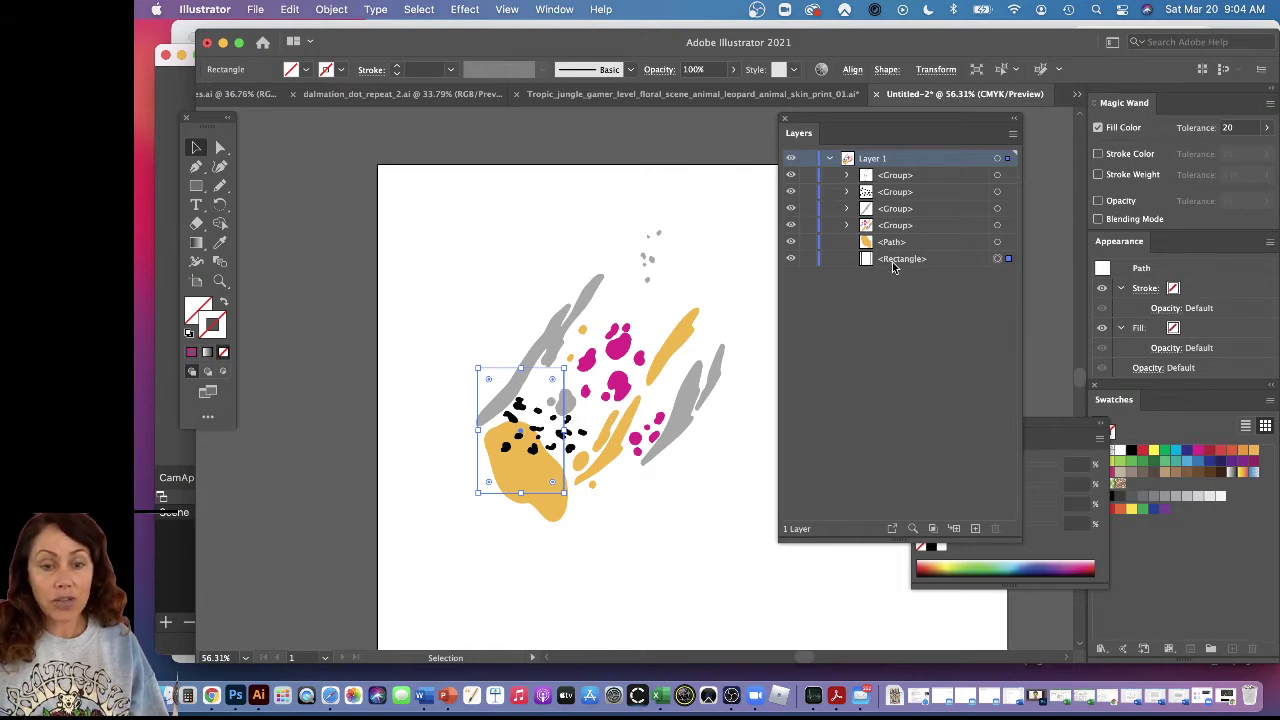
Bring the rectangle to the front of Layer 1 and return it to the bottom, below the yellow blob's path
{"action": "left_click_drag", "start_coordinate": [893, 264], "coordinate": [908, 177]}
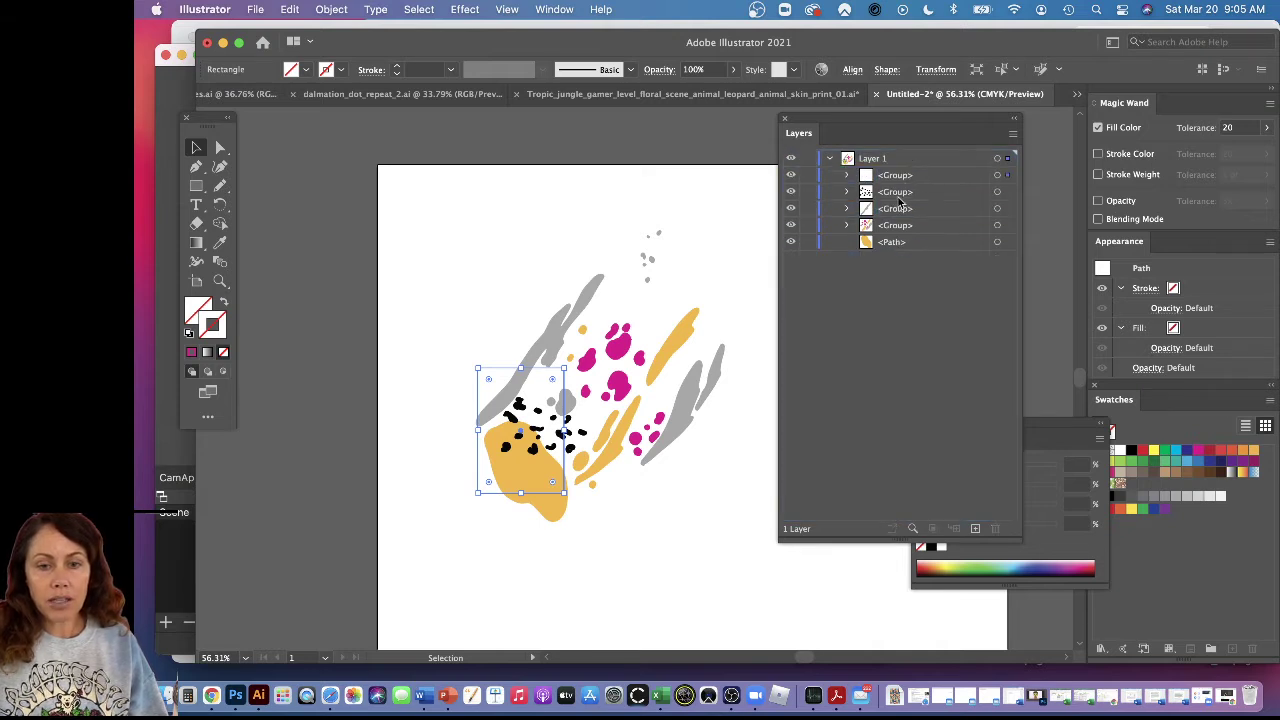
{"action": "key", "text": "super+z"}
{"action": "left_click", "coordinate": [898, 259]}
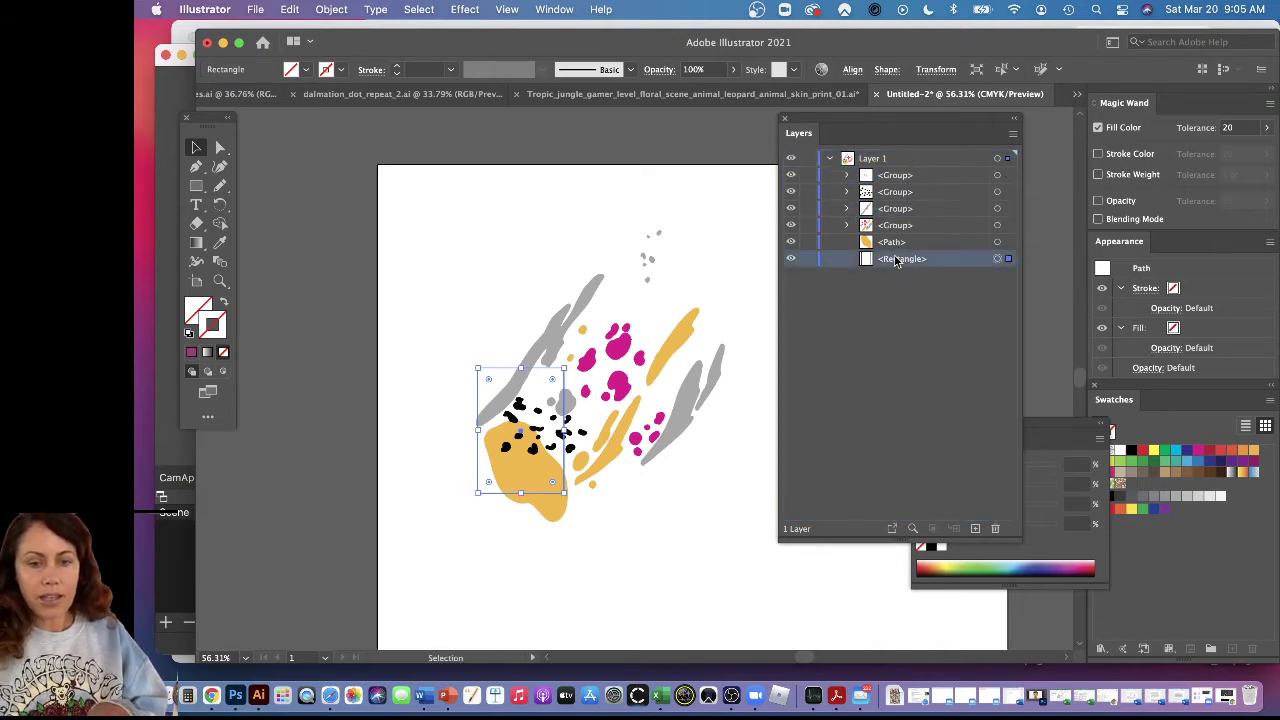
{"action": "key", "text": "super+shift+bracketright"}
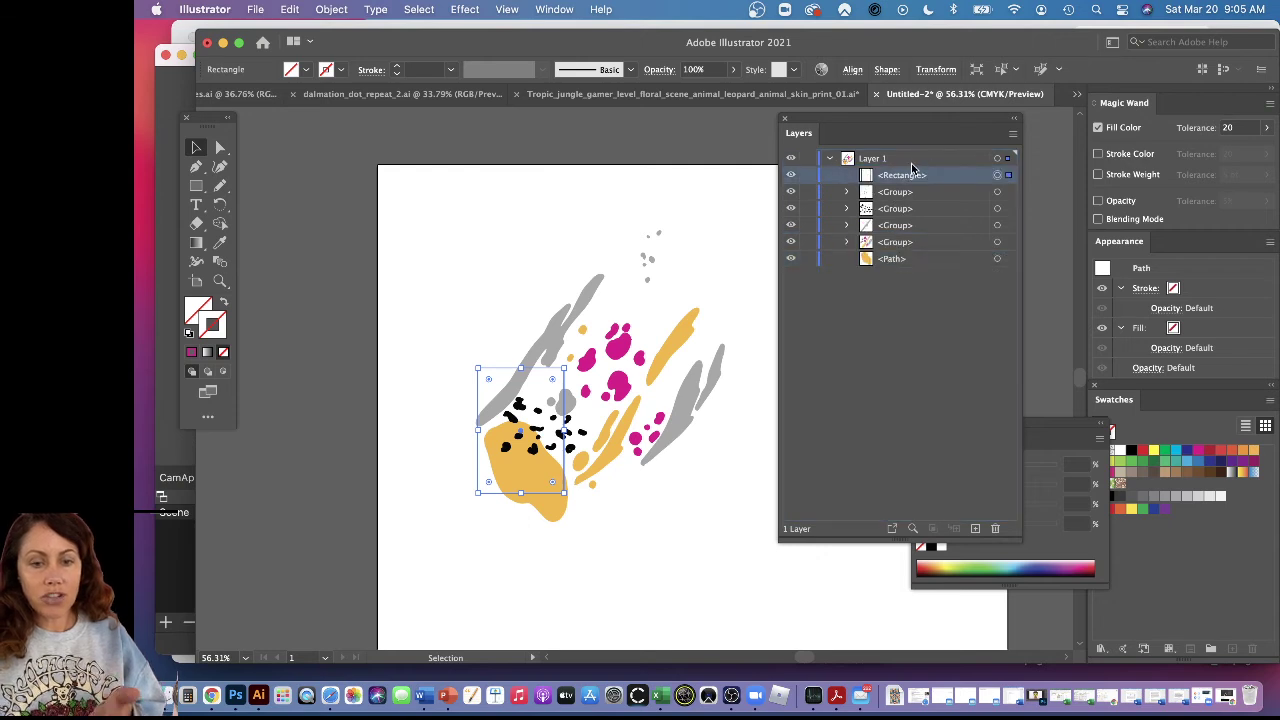
{"action": "left_click_drag", "start_coordinate": [903, 177], "coordinate": [912, 264]}
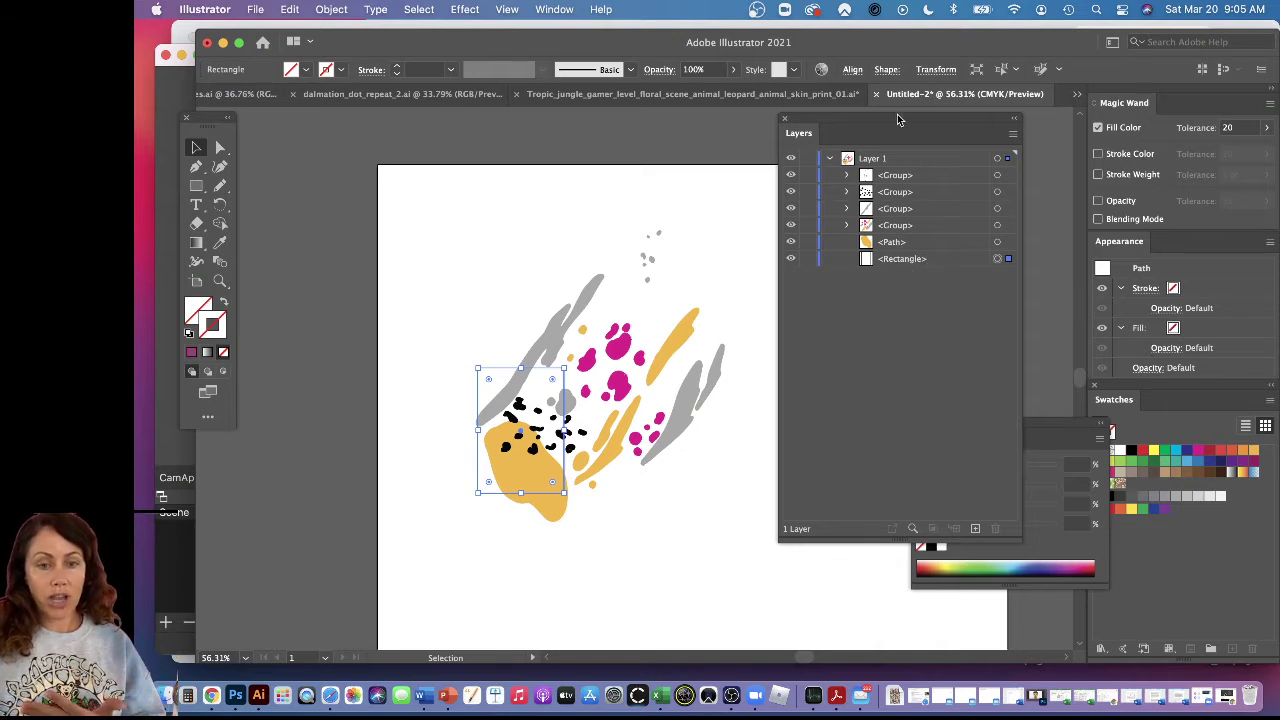
Select all the artwork with the rectangle, and arrange the Layers and Swatches panels beside it
{"action": "left_click_drag", "start_coordinate": [896, 118], "coordinate": [969, 109]}
{"action": "left_click", "coordinate": [455, 235]}
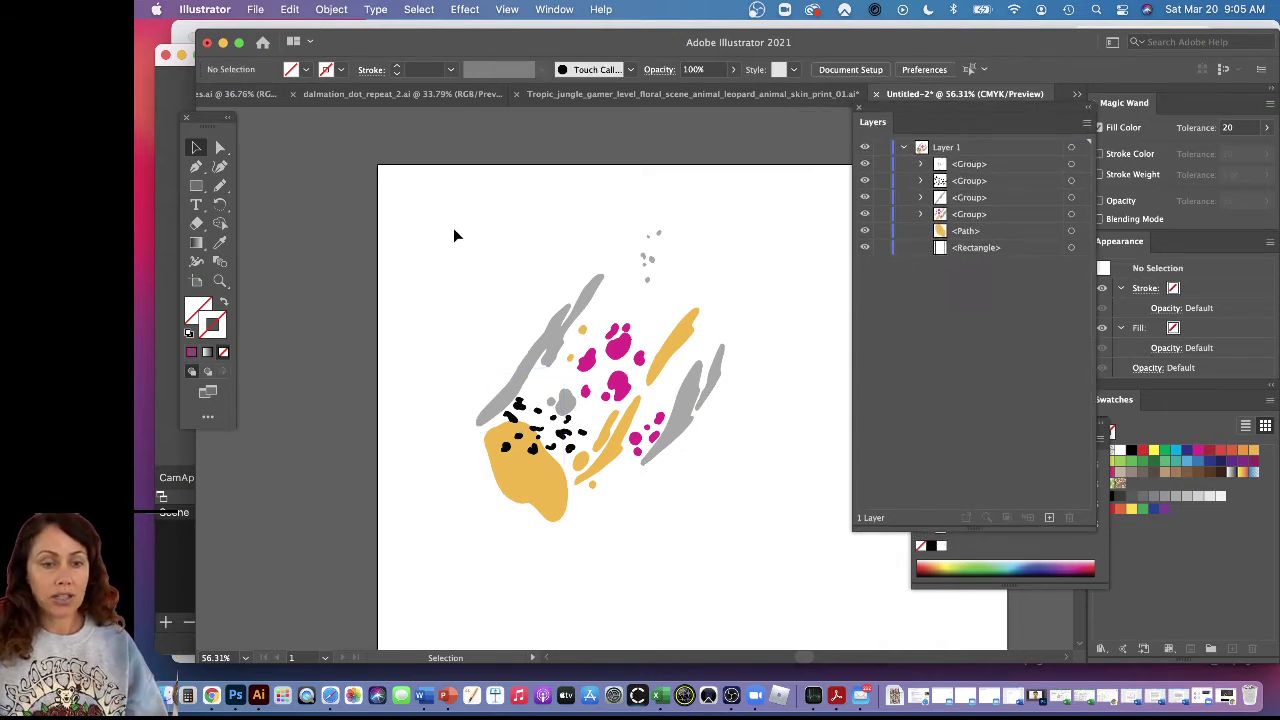
{"action": "left_click_drag", "start_coordinate": [435, 205], "coordinate": [816, 557]}
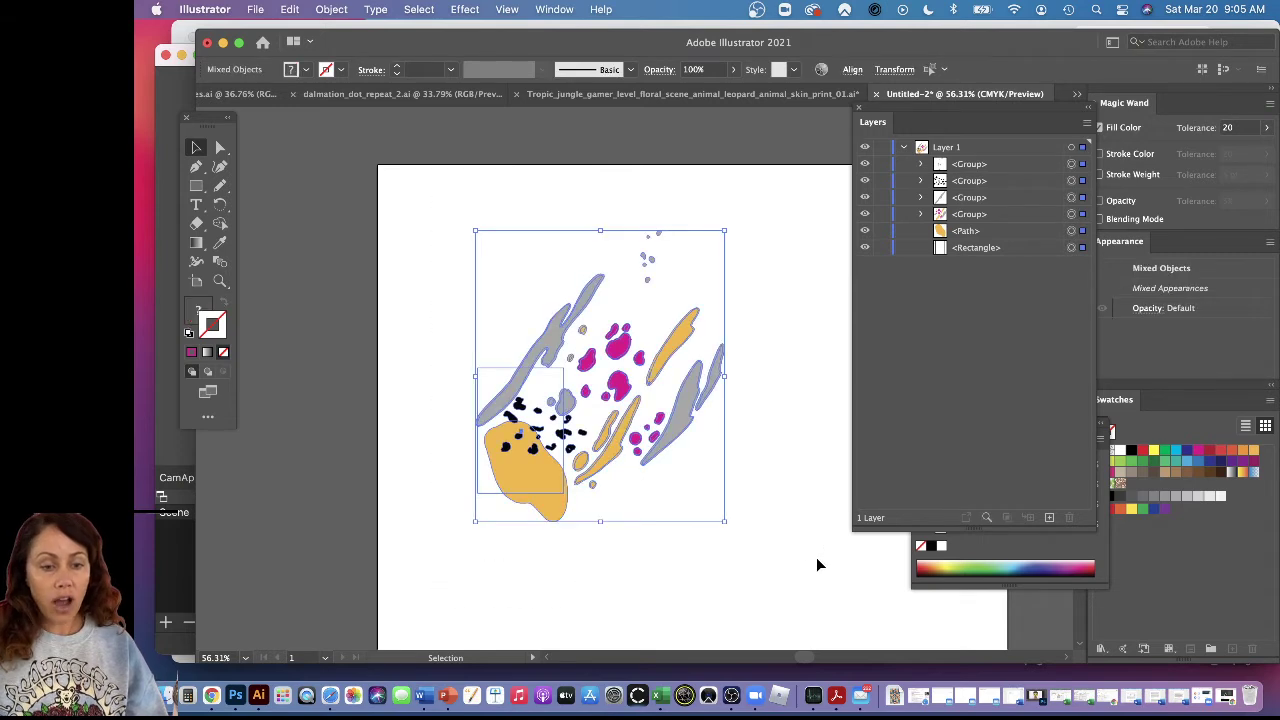
{"action": "left_click", "coordinate": [1197, 533]}
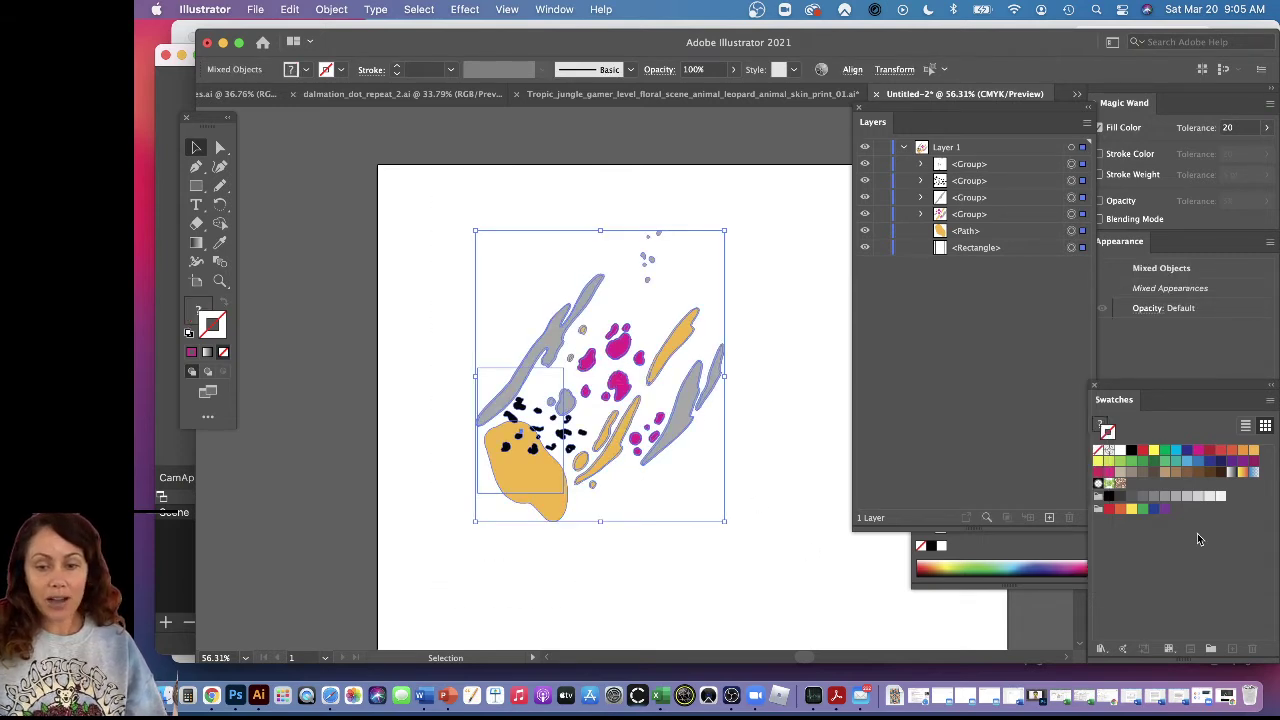
{"action": "left_click_drag", "start_coordinate": [1137, 393], "coordinate": [1066, 367]}
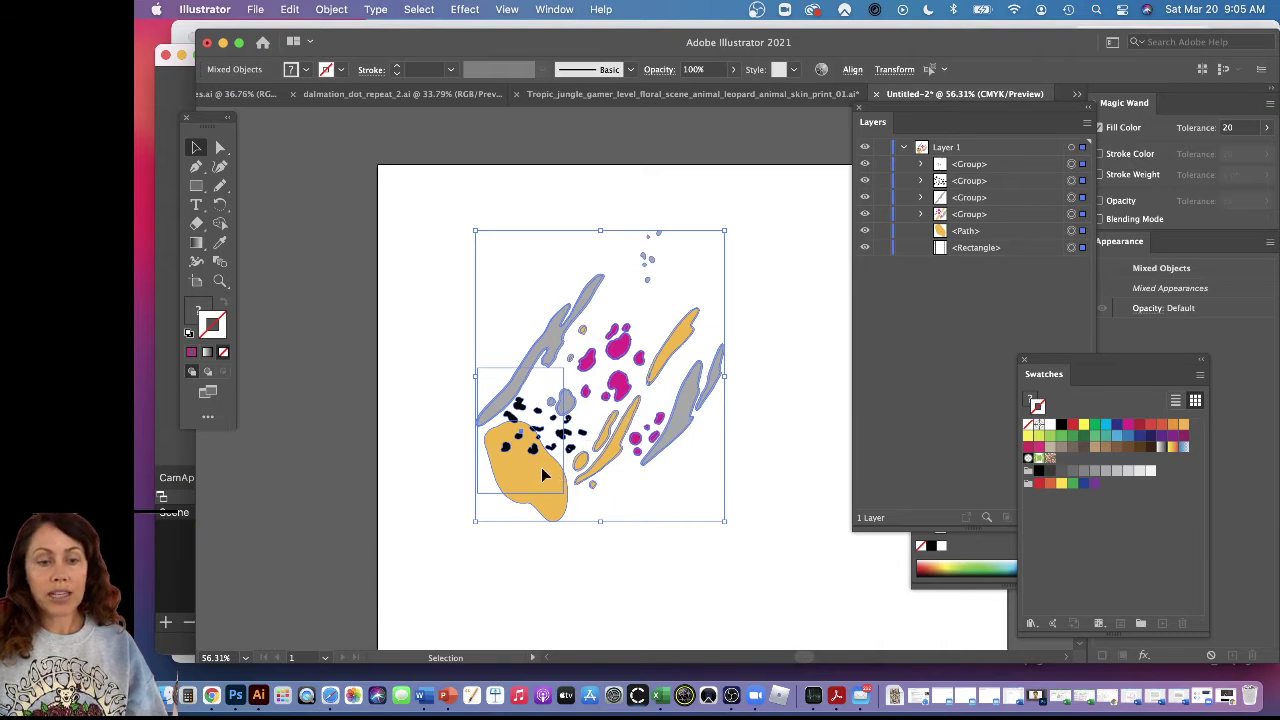
Nudge the artwork up and left, reselect it together with the bounding rectangle, and add it to the swatches as a pattern
{"action": "mouse_move", "coordinate": [541, 467]}
{"action": "left_mouse_down"}
{"action": "mouse_move", "coordinate": [677, 445]}
{"action": "mouse_move", "coordinate": [590, 440]}
{"action": "mouse_move", "coordinate": [528, 470]}
{"action": "left_mouse_up"}
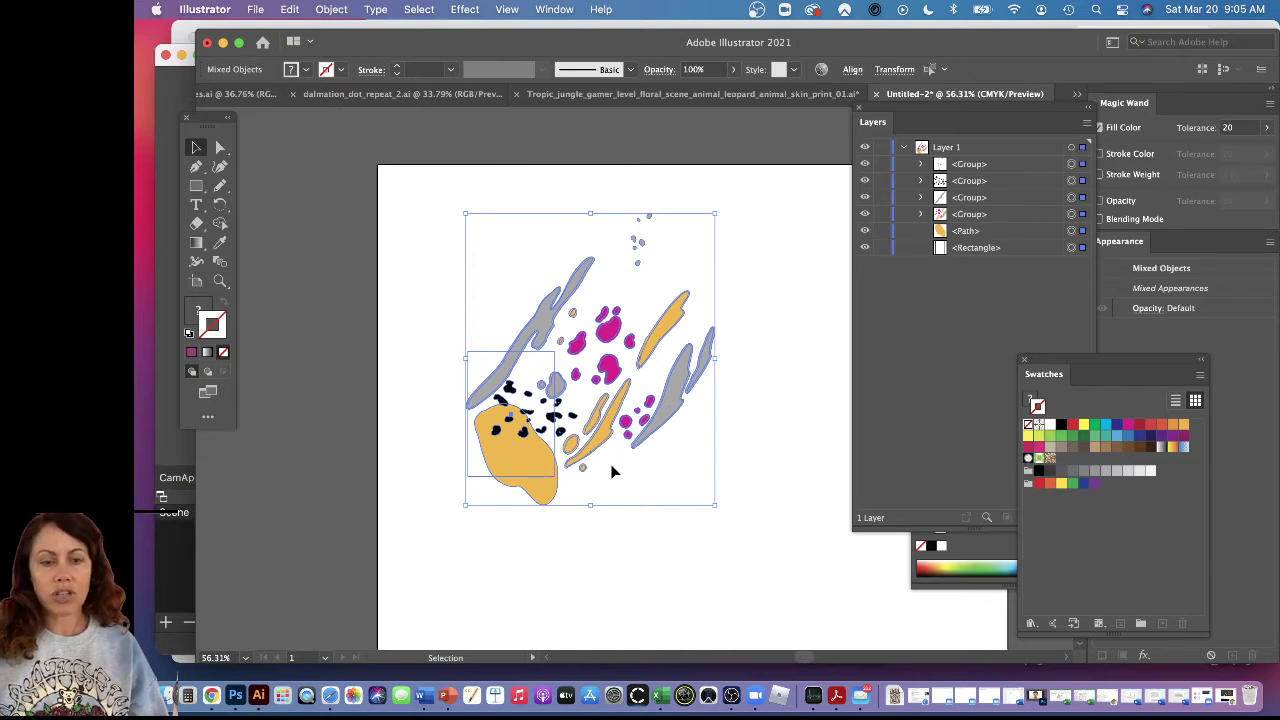
{"action": "left_click", "coordinate": [695, 498]}
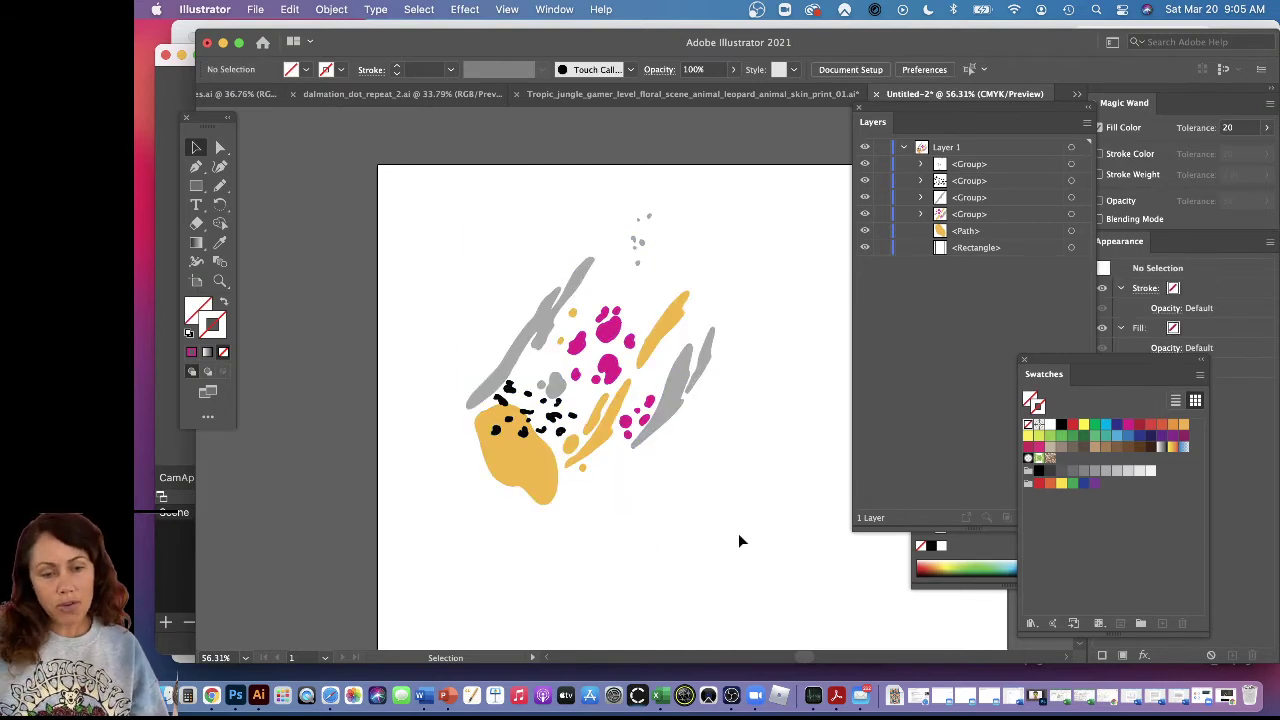
{"action": "left_click_drag", "start_coordinate": [665, 530], "coordinate": [670, 443]}
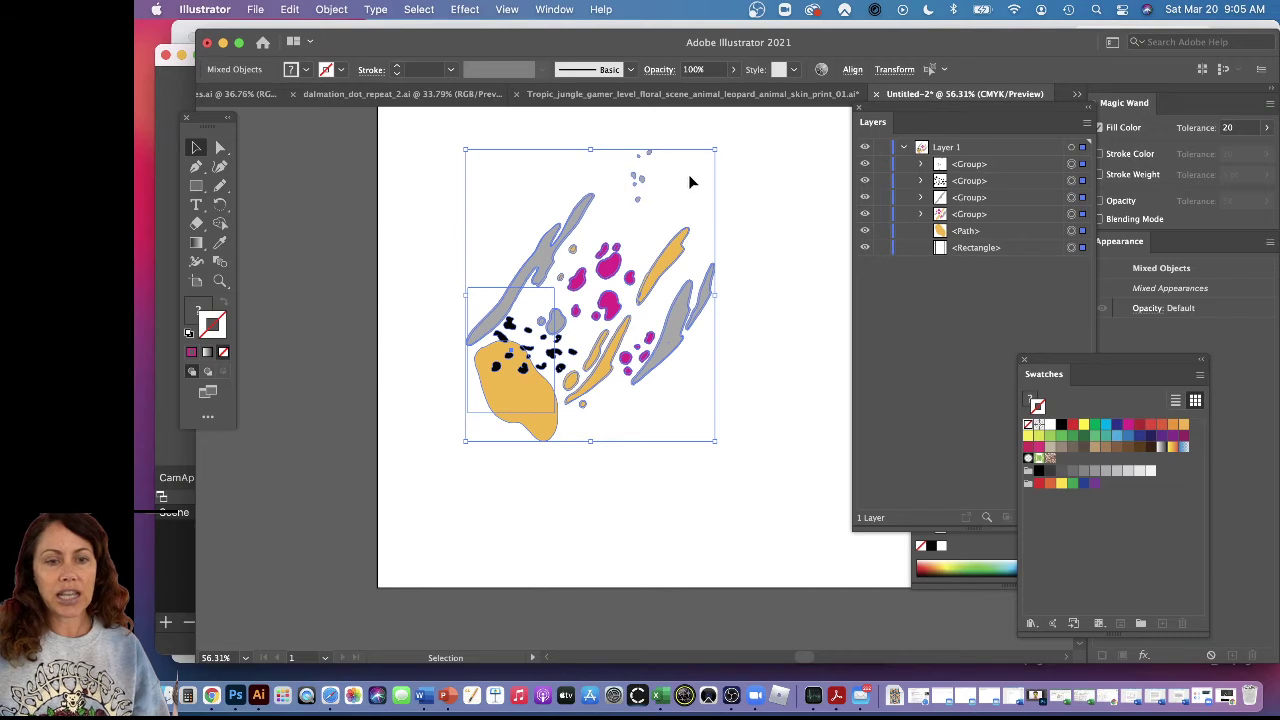
{"action": "left_click", "coordinate": [684, 238]}
{"action": "left_click_drag", "start_coordinate": [407, 123], "coordinate": [582, 421]}
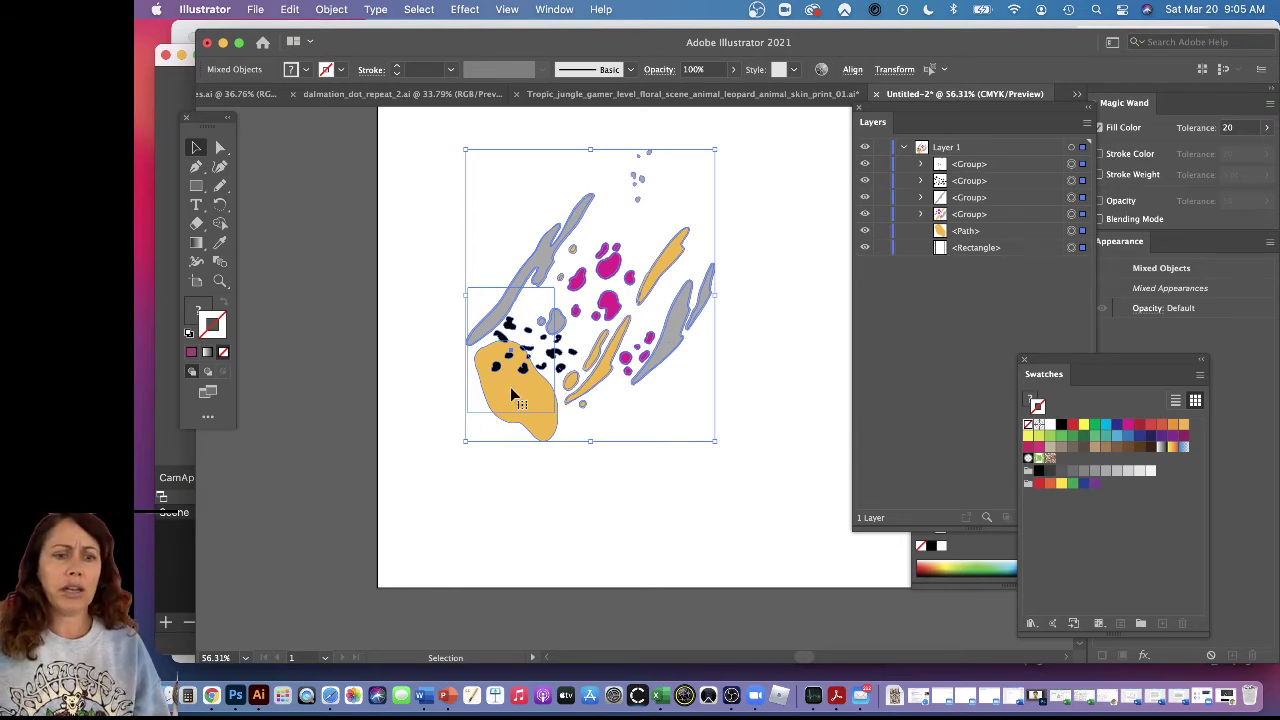
{"action": "left_click_drag", "start_coordinate": [510, 397], "coordinate": [1072, 502]}
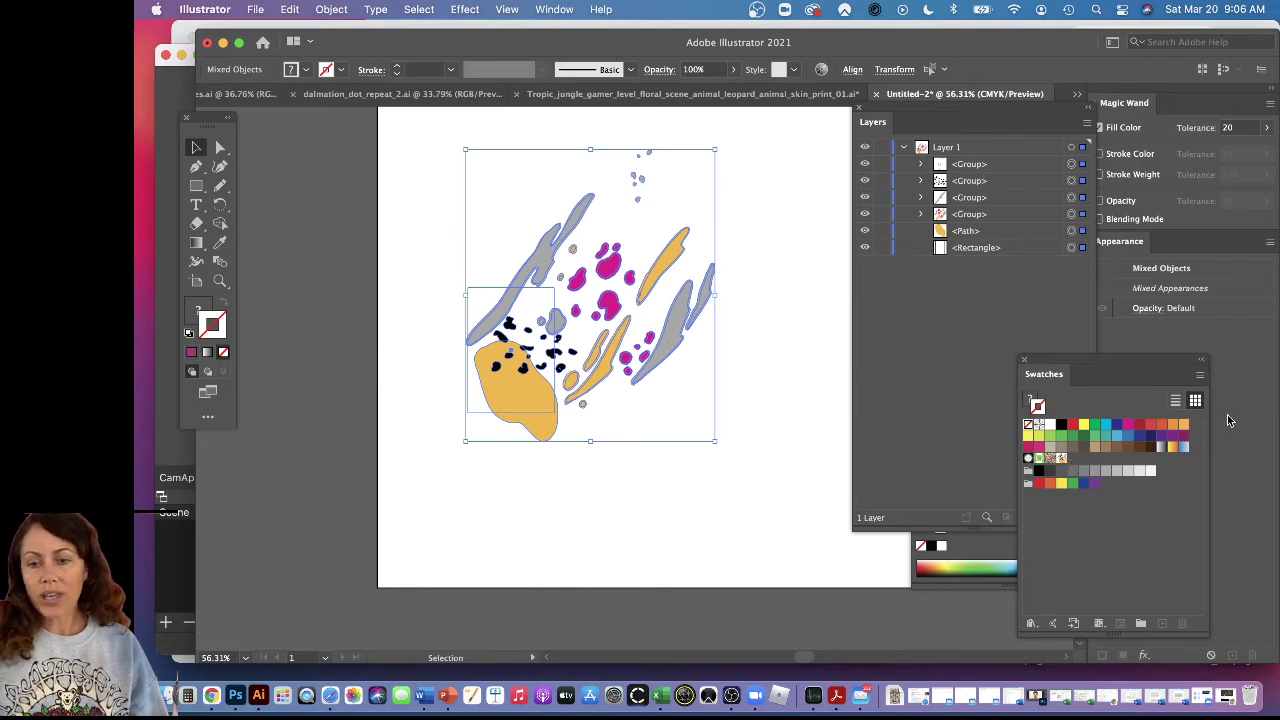
Show the swatches as large thumbnails and move the Swatches panel up over the Layers panel
{"action": "left_click", "coordinate": [1199, 376]}
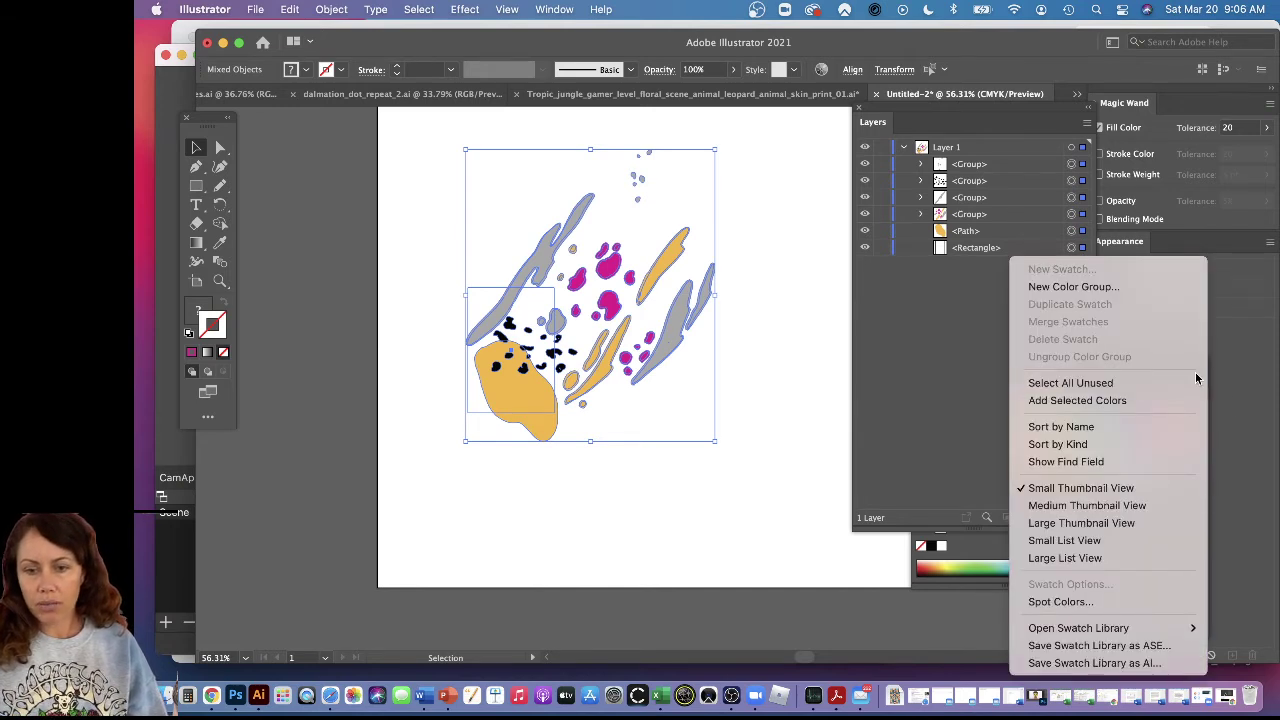
{"action": "left_click", "coordinate": [1145, 523]}
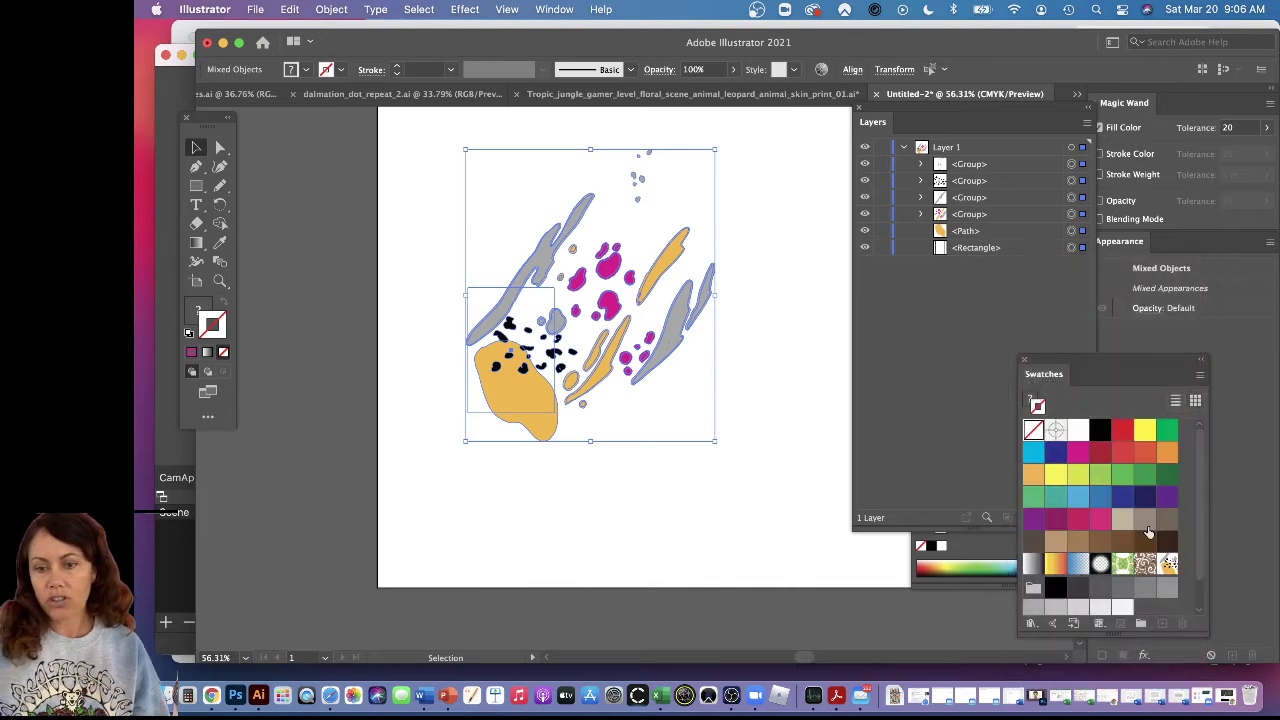
{"action": "left_click_drag", "start_coordinate": [1138, 370], "coordinate": [1138, 167]}
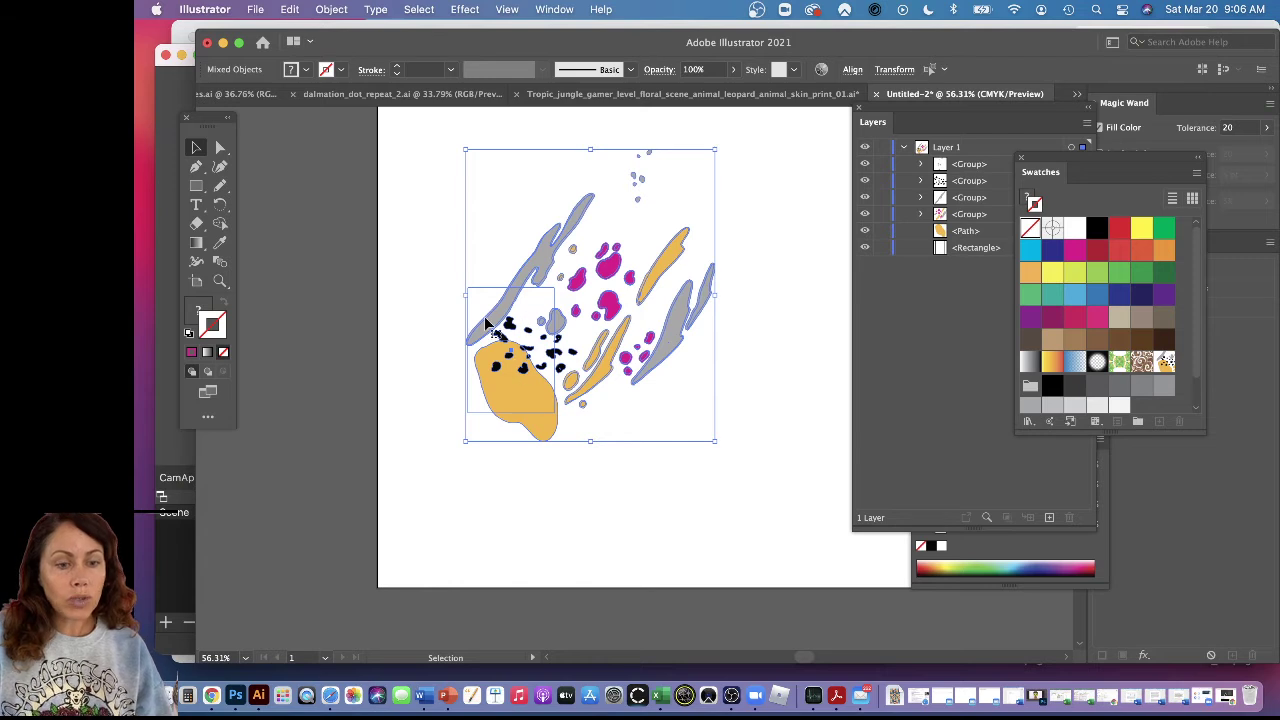
Bring the bounding rectangle to the front of Layer 1, above all the groups and the yellow blob's path
{"action": "left_click", "coordinate": [380, 351]}
{"action": "left_click", "coordinate": [547, 300]}
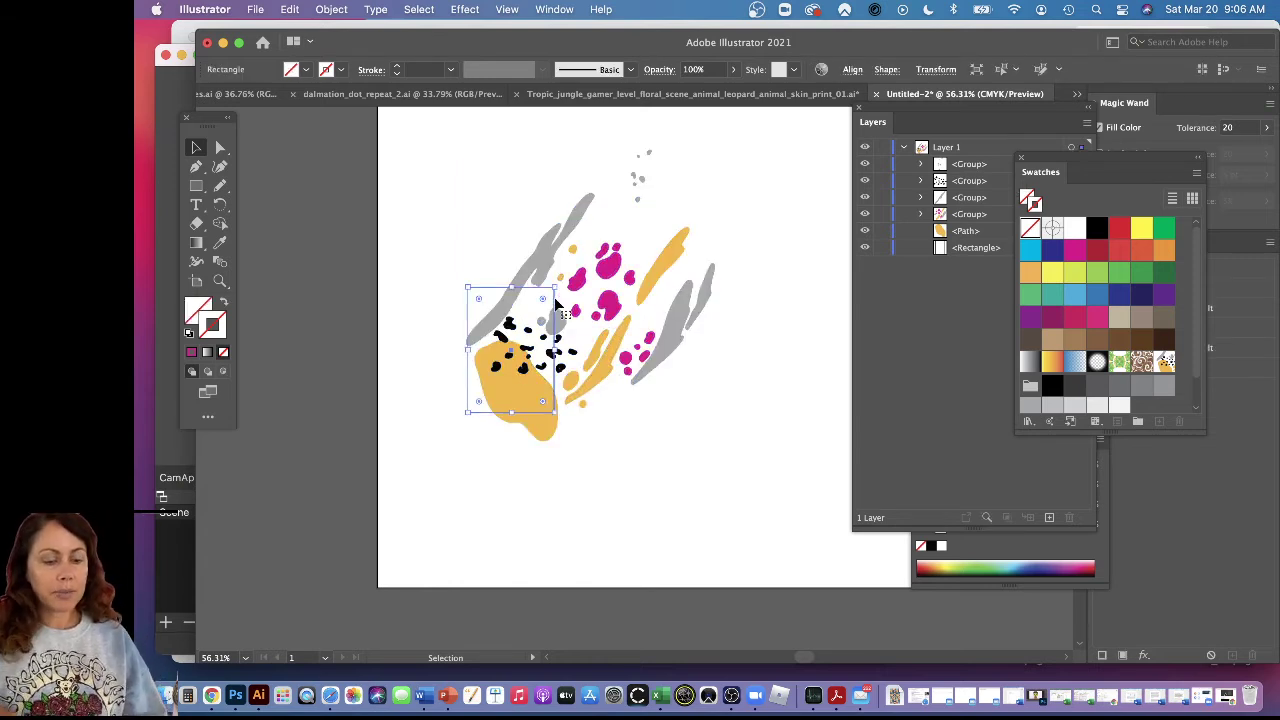
{"action": "key", "text": "Delete"}
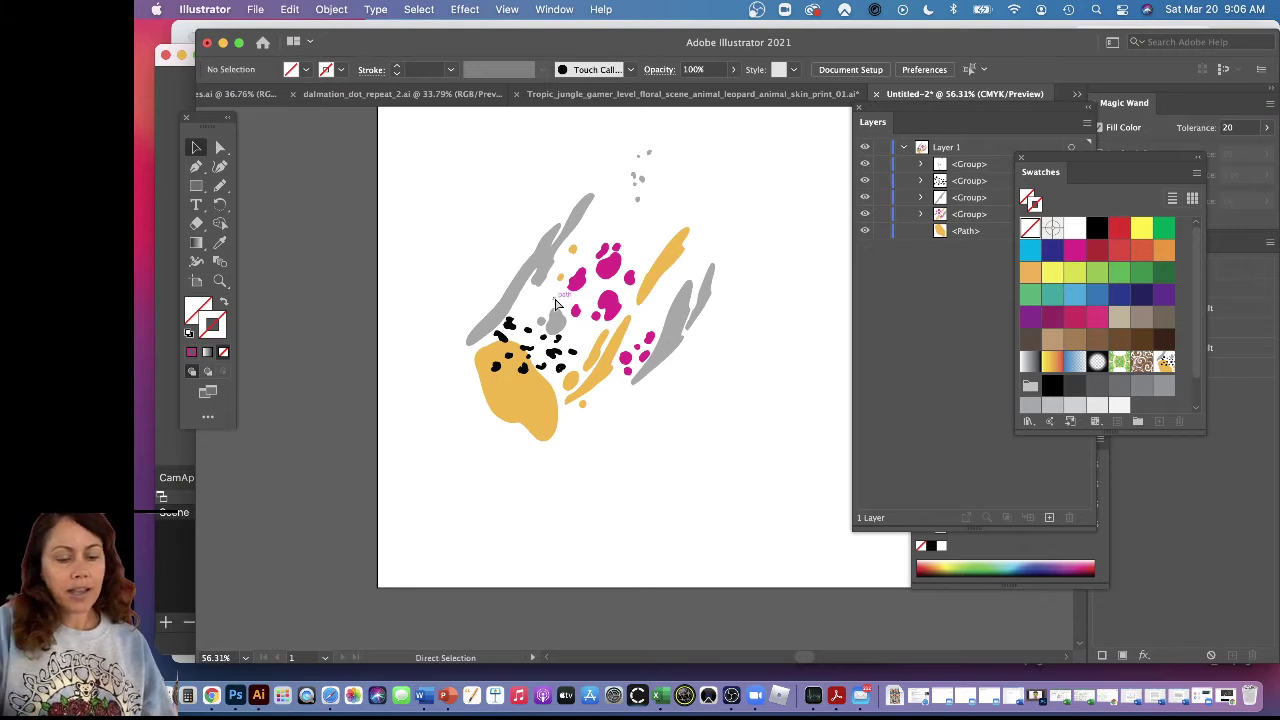
{"action": "key", "text": "super+z"}
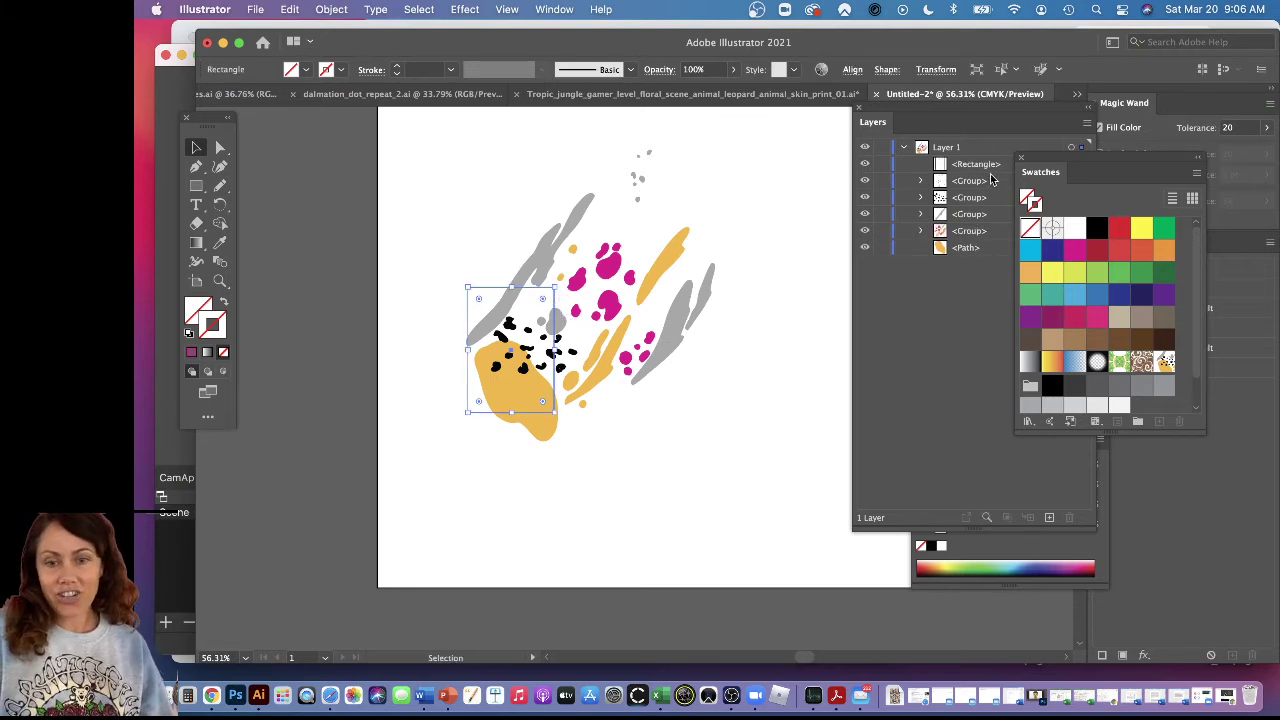
{"action": "left_click", "coordinate": [950, 286]}
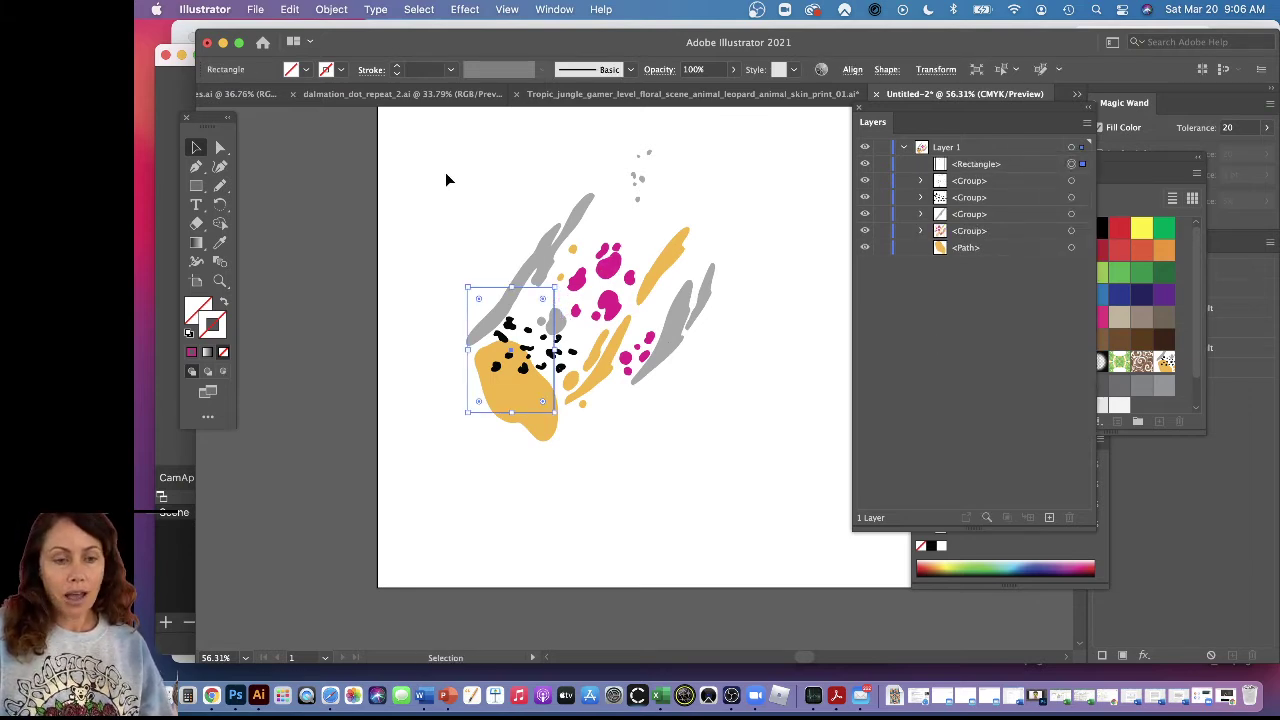
Select all the artwork with the rectangle and make a clipping mask from it
{"action": "left_click_drag", "start_coordinate": [446, 177], "coordinate": [709, 466]}
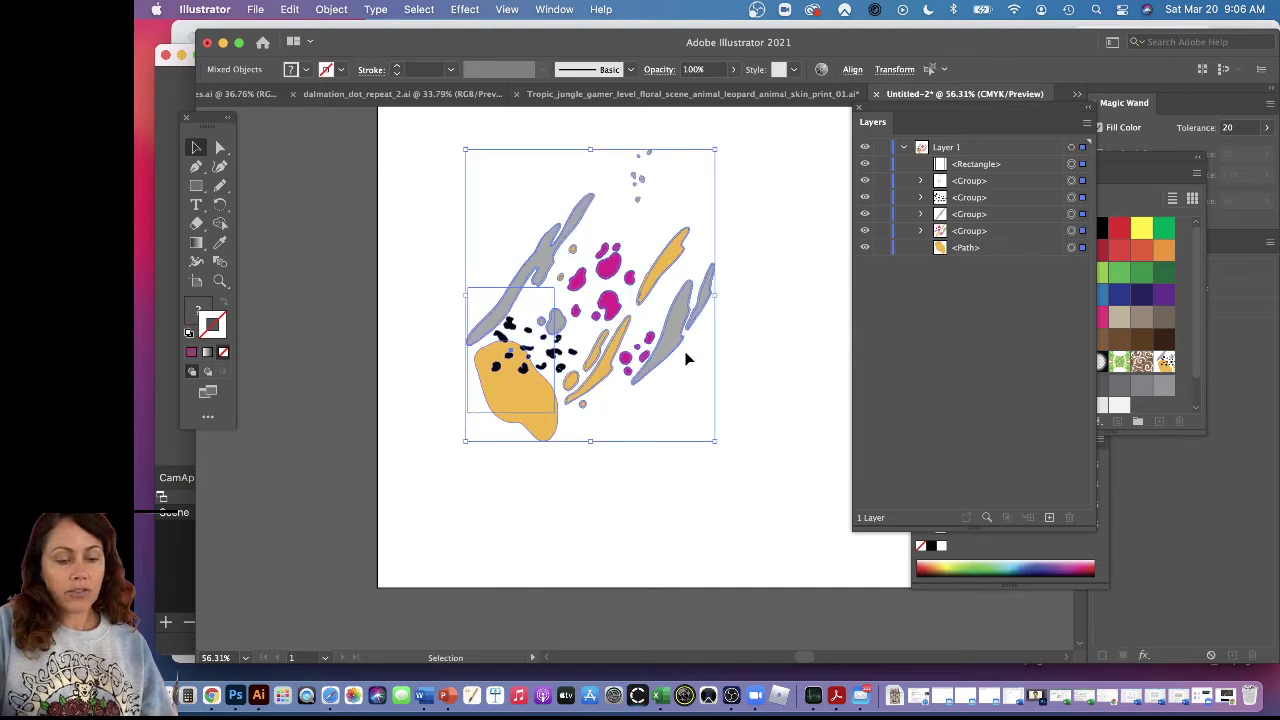
{"action": "key", "text": "a"}
{"action": "key", "text": "super+7"}
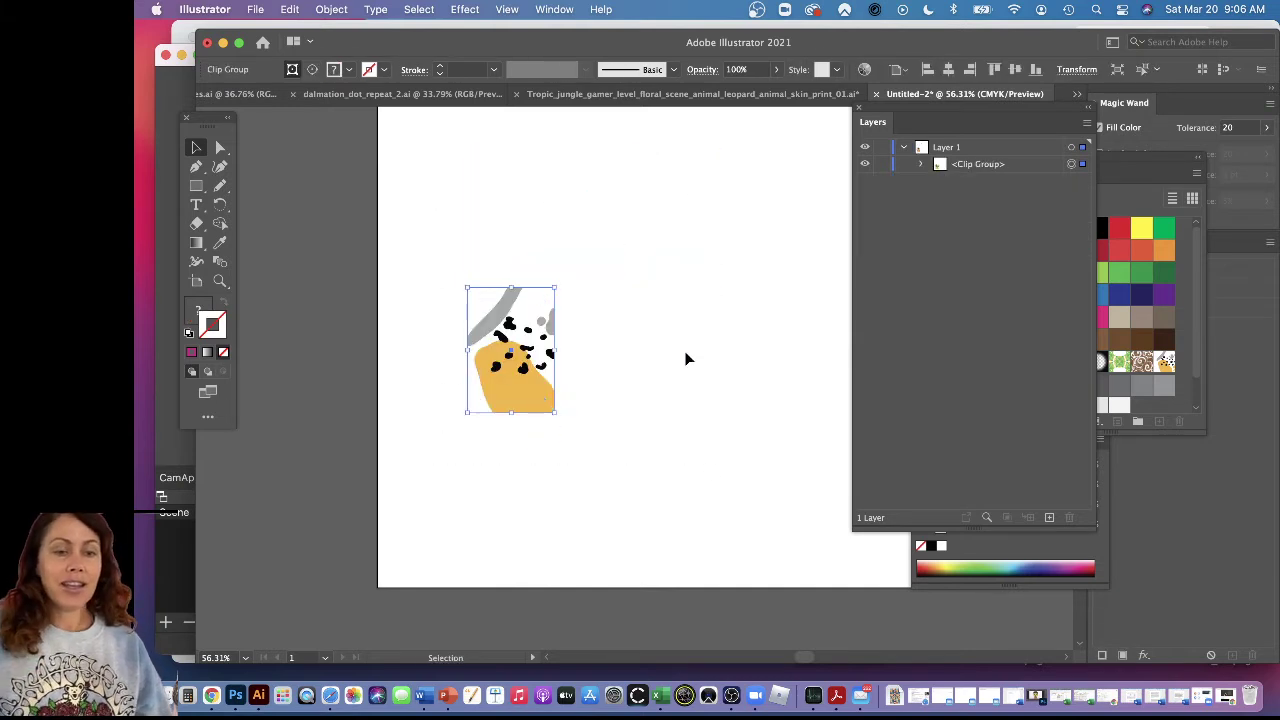
Duplicate the clipped tile edge to edge into a grid of three columns and two rows
{"action": "key", "text": "v"}
{"action": "left_click", "coordinate": [629, 386]}
{"action": "left_click_drag", "start_coordinate": [527, 398], "coordinate": [688, 370]}
{"action": "left_click_drag", "start_coordinate": [502, 250], "coordinate": [710, 441]}
{"action": "left_click_drag", "start_coordinate": [686, 398], "coordinate": [686, 273]}
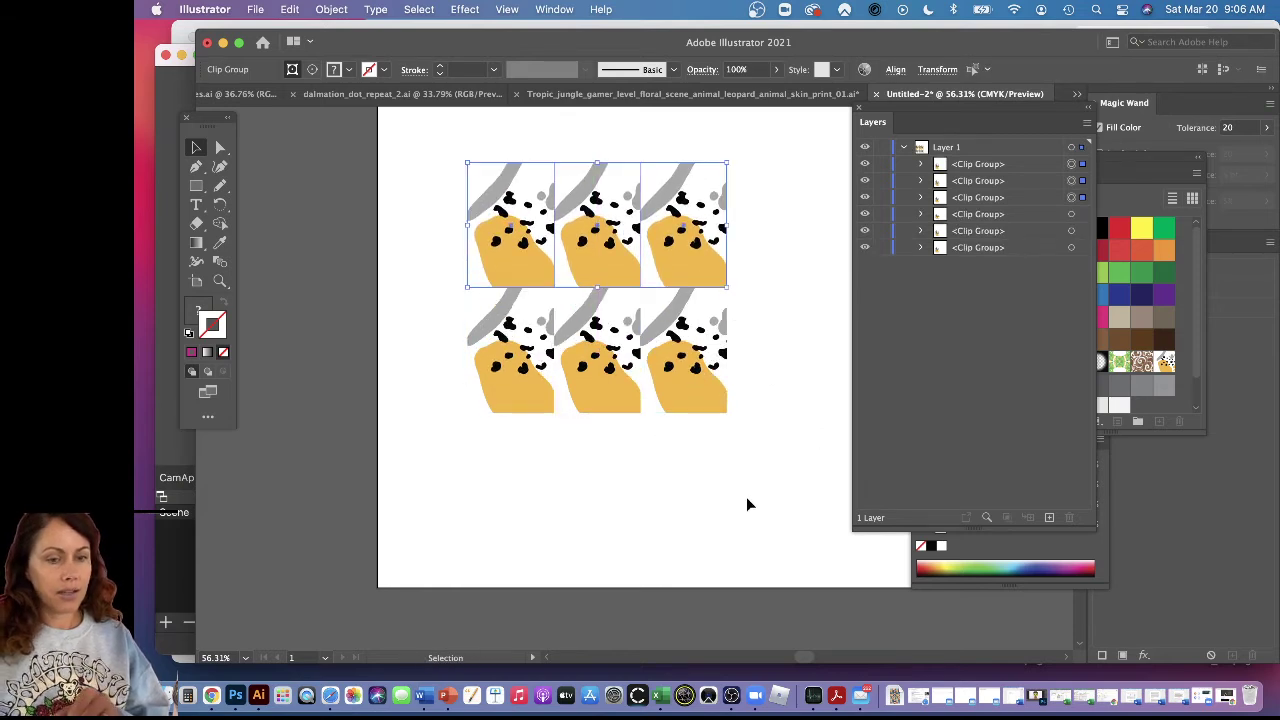
{"action": "left_click", "coordinate": [746, 497]}
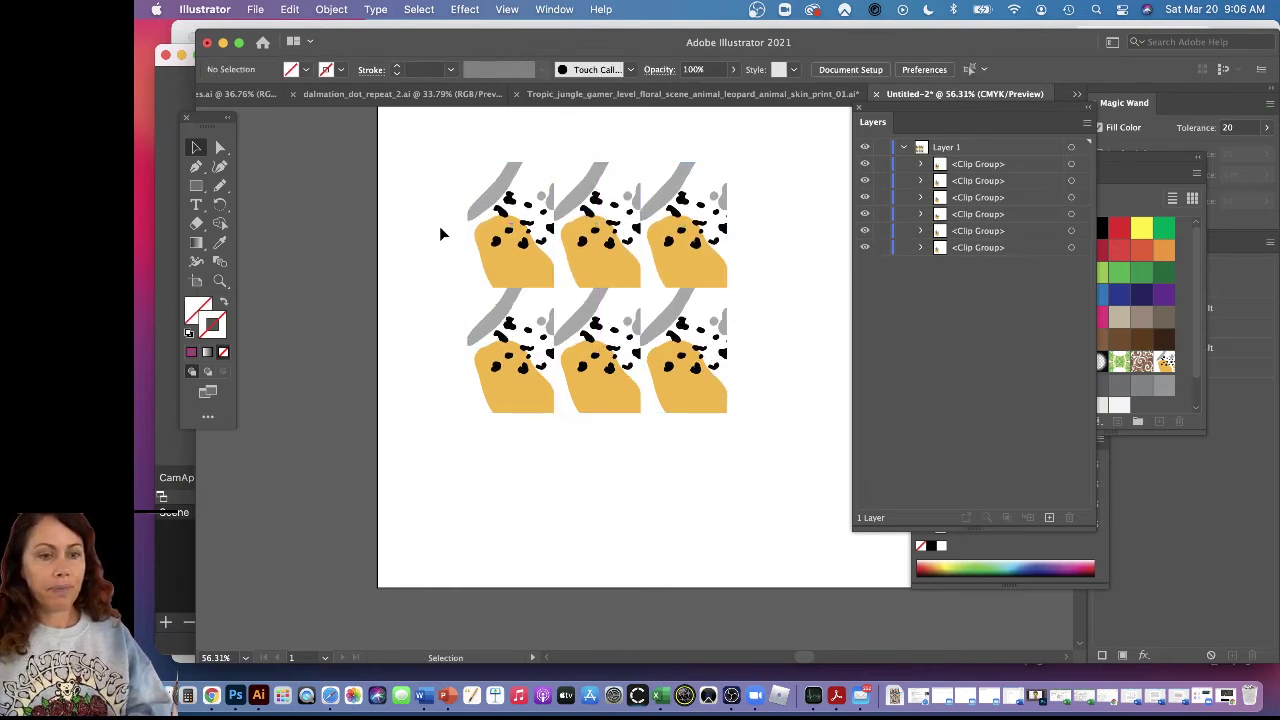
Draw a large rectangle beside the tile grid and fill it with the abstract pattern swatch
{"action": "left_click", "coordinate": [196, 186]}
{"action": "left_click_drag", "start_coordinate": [741, 254], "coordinate": [511, 259]}
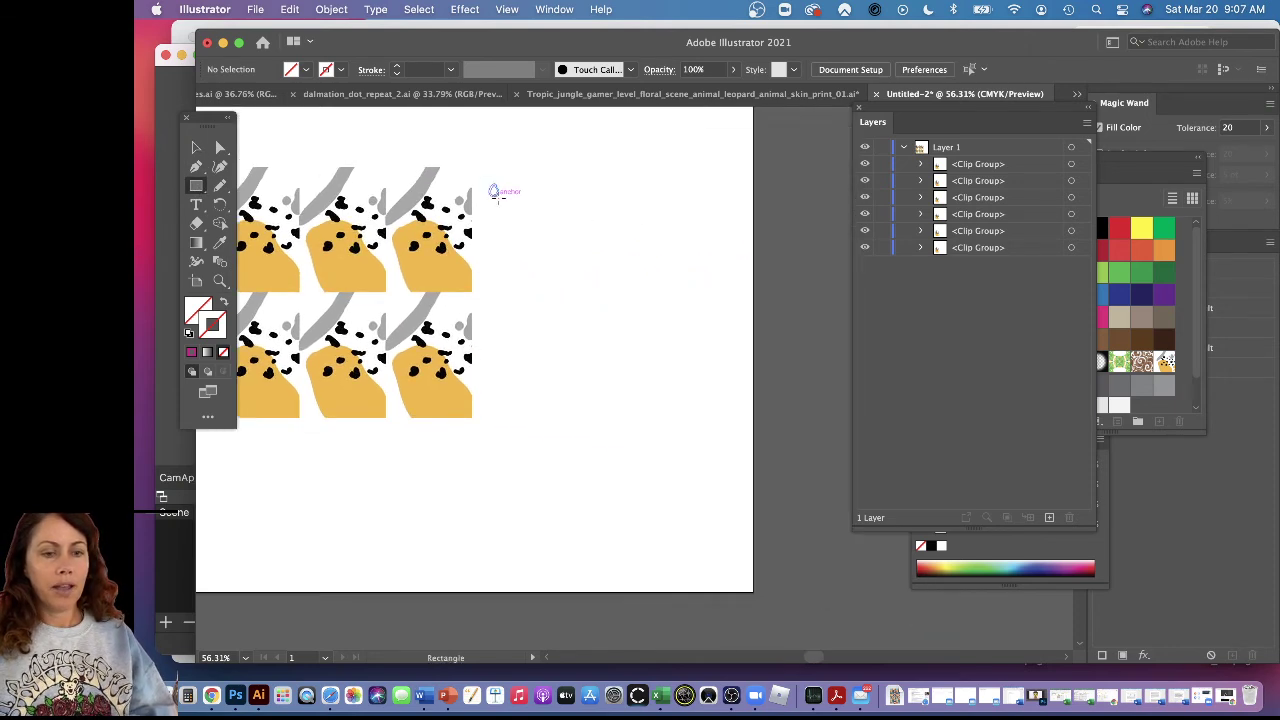
{"action": "left_click_drag", "start_coordinate": [496, 141], "coordinate": [918, 528]}
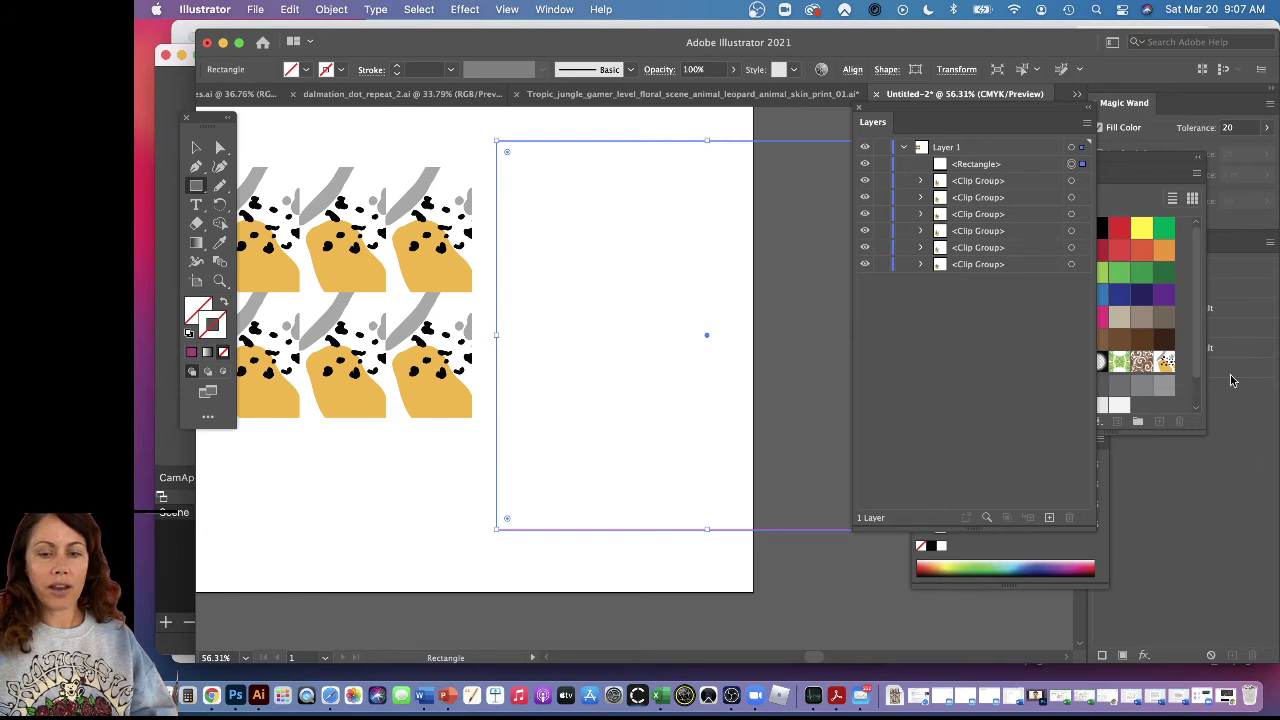
{"action": "left_click", "coordinate": [1187, 401]}
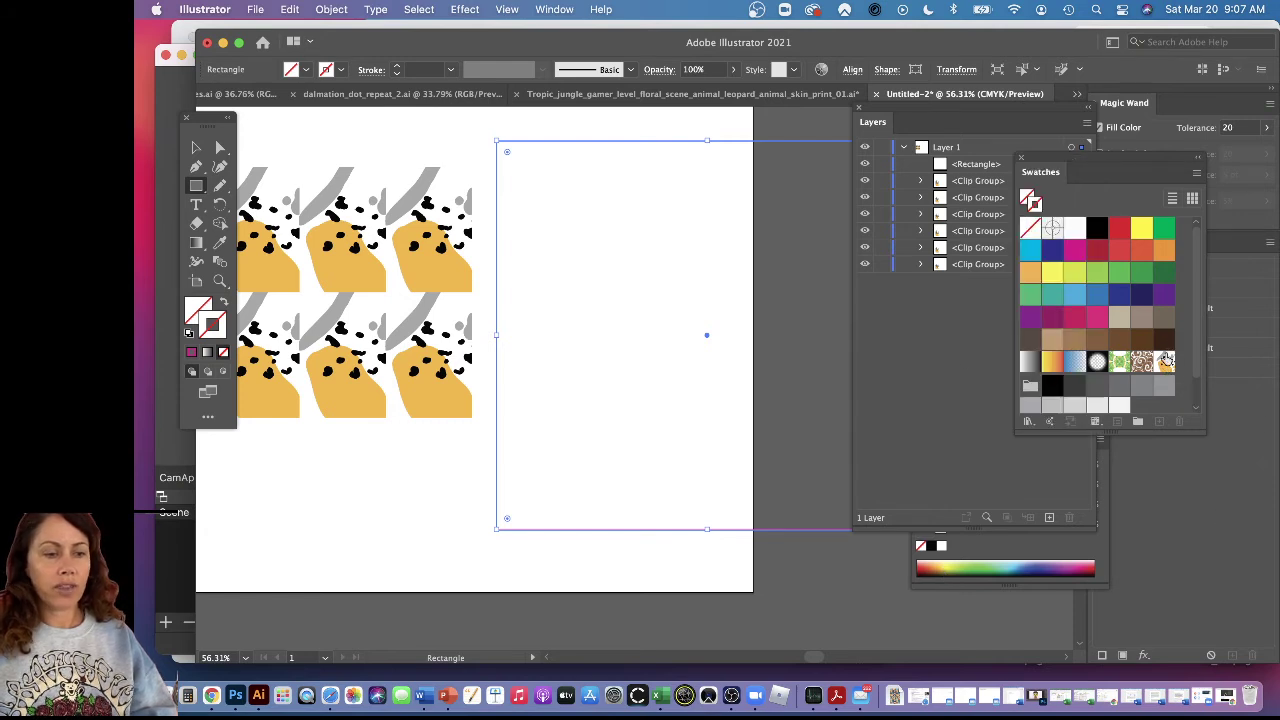
{"action": "left_click", "coordinate": [197, 310]}
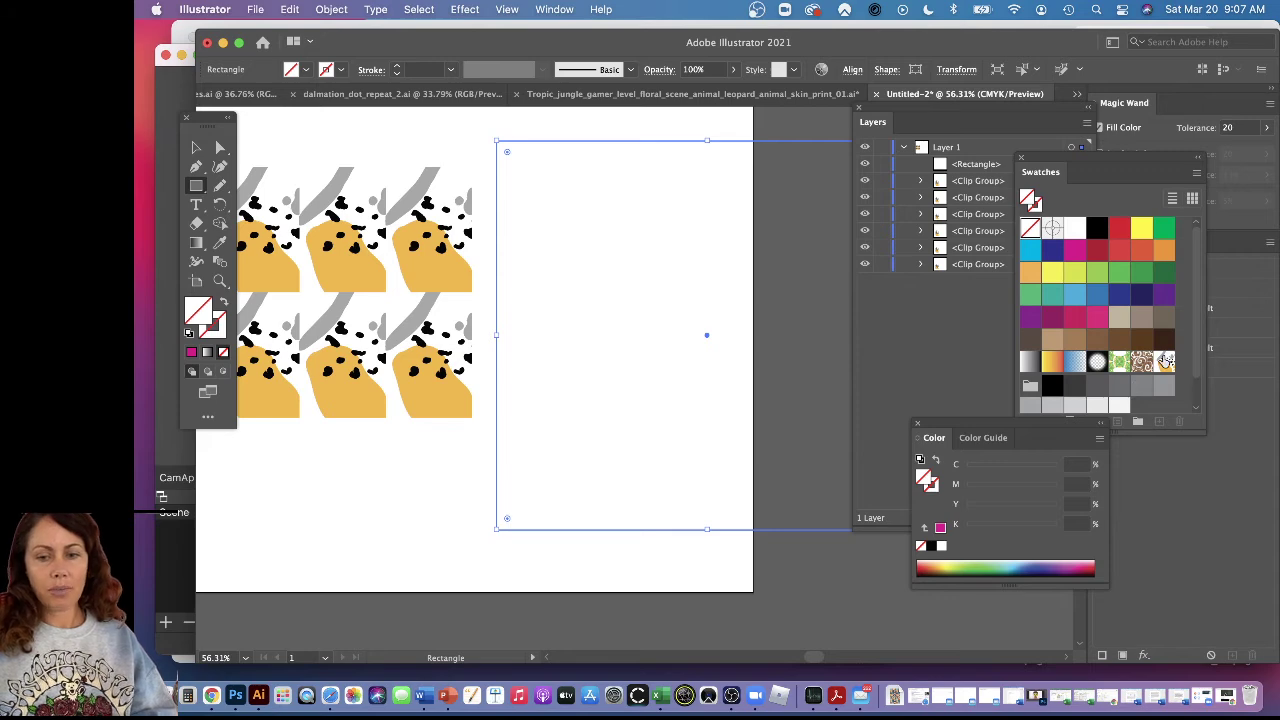
{"action": "left_click", "coordinate": [1165, 362]}
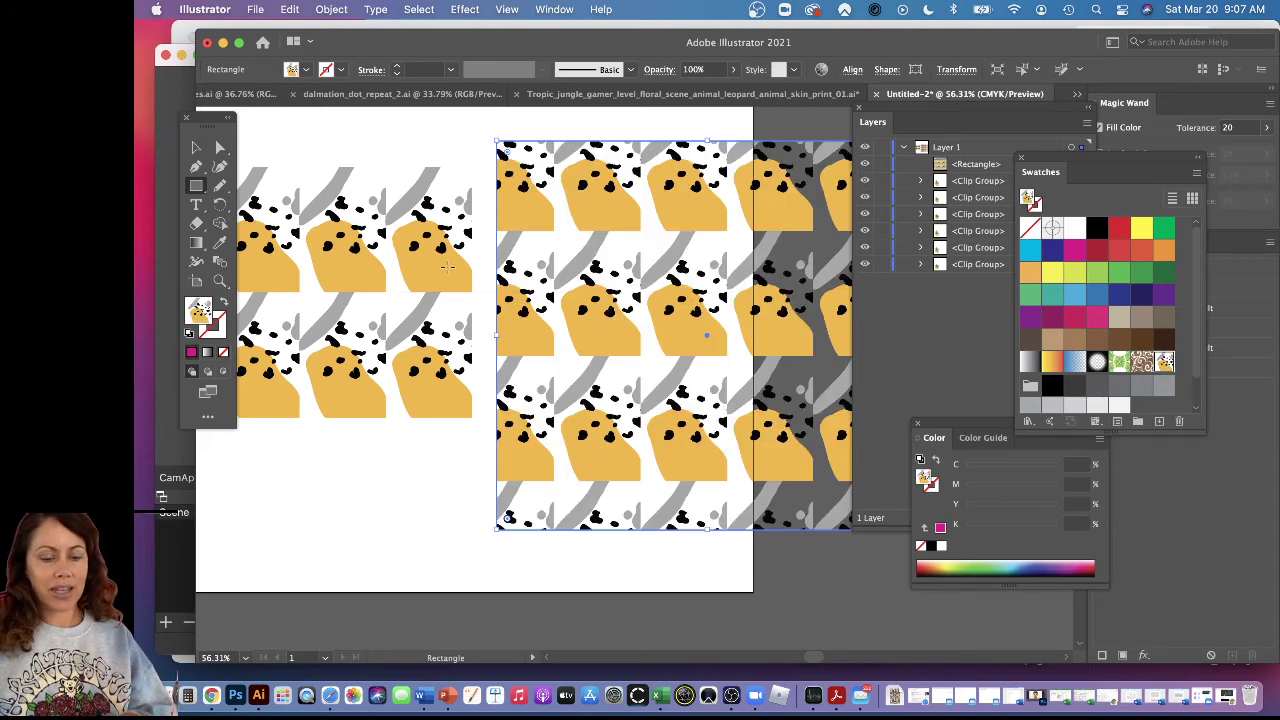
Delete the upper row of tiles and the extra copies in the lower row, keeping only the original tile
{"action": "key", "text": "v"}
{"action": "scroll", "coordinate": [440, 395], "scroll_direction": "left", "scroll_amount": 3}
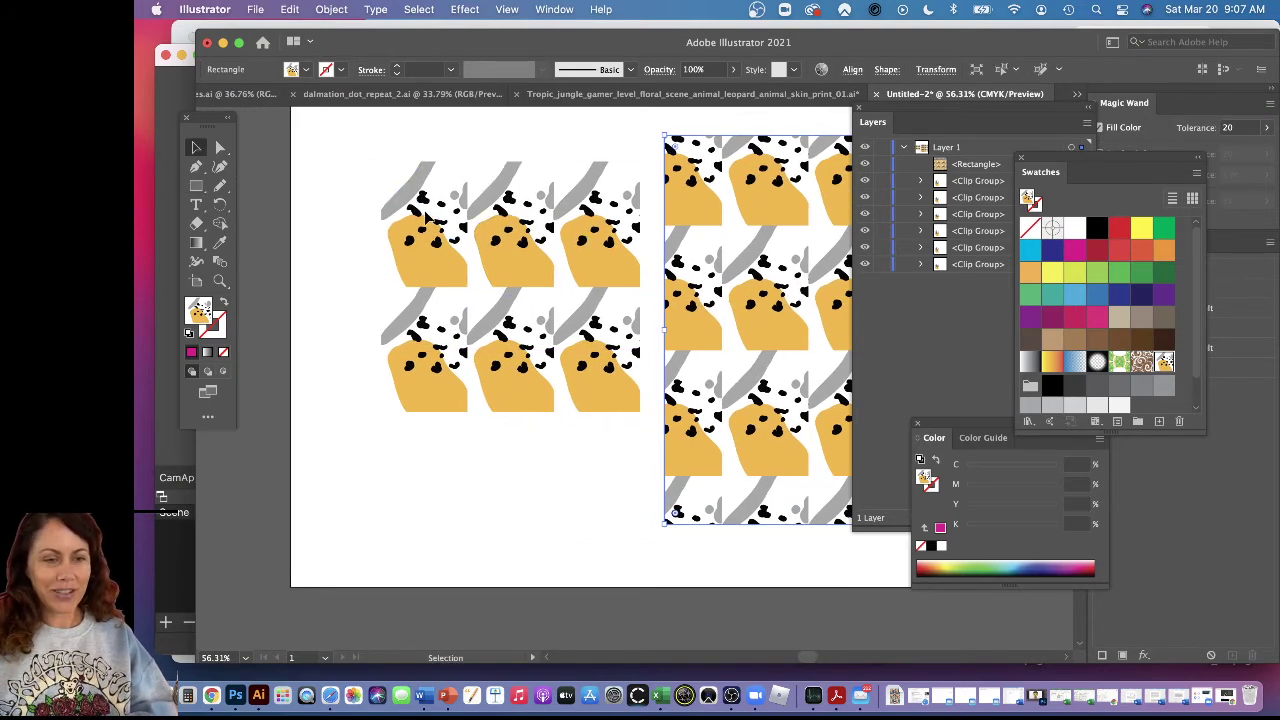
{"action": "left_click_drag", "start_coordinate": [347, 152], "coordinate": [626, 248]}
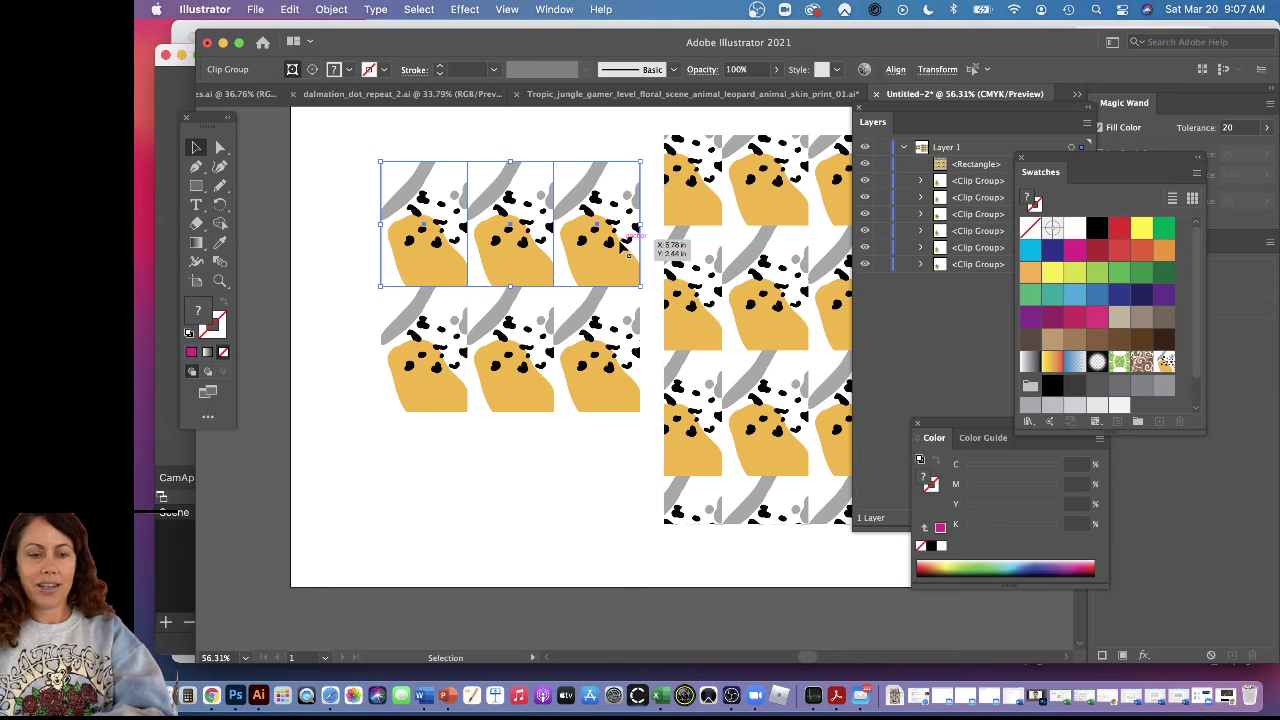
{"action": "key", "text": "Delete"}
{"action": "left_click_drag", "start_coordinate": [516, 238], "coordinate": [589, 456]}
{"action": "key", "text": "Delete"}
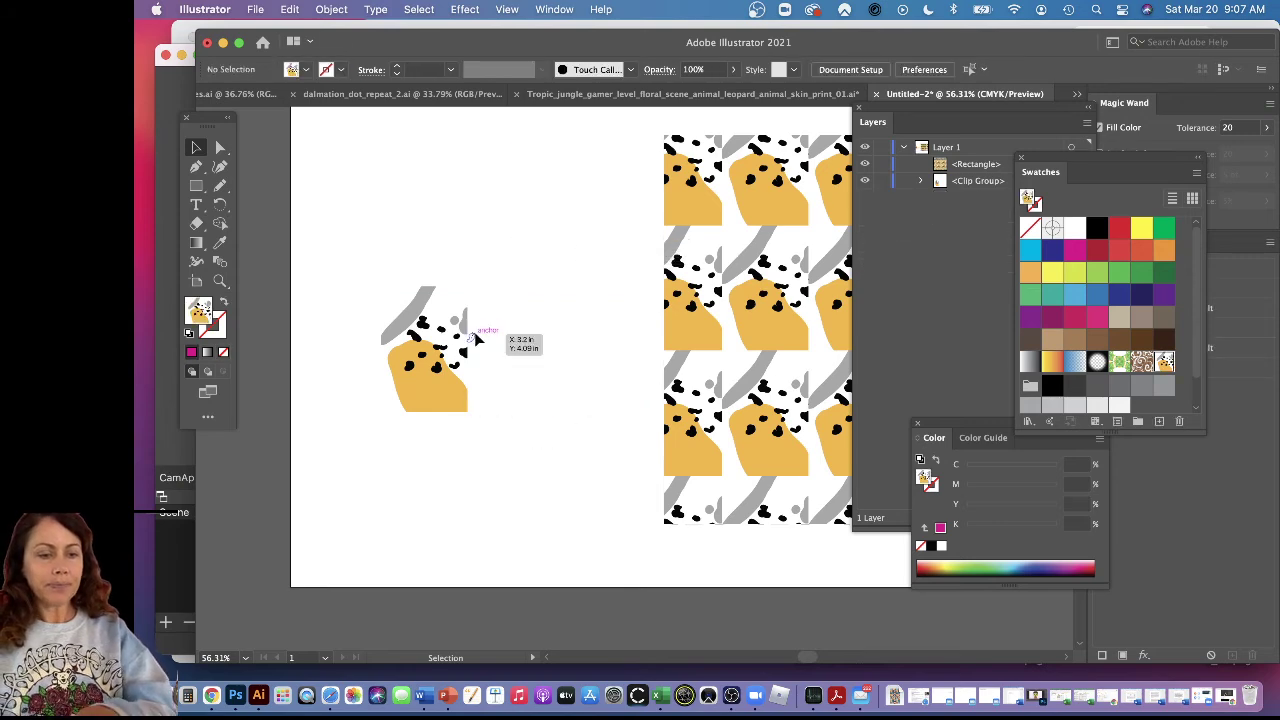
Release the clipping mask on the remaining tile
{"action": "left_click", "coordinate": [465, 331]}
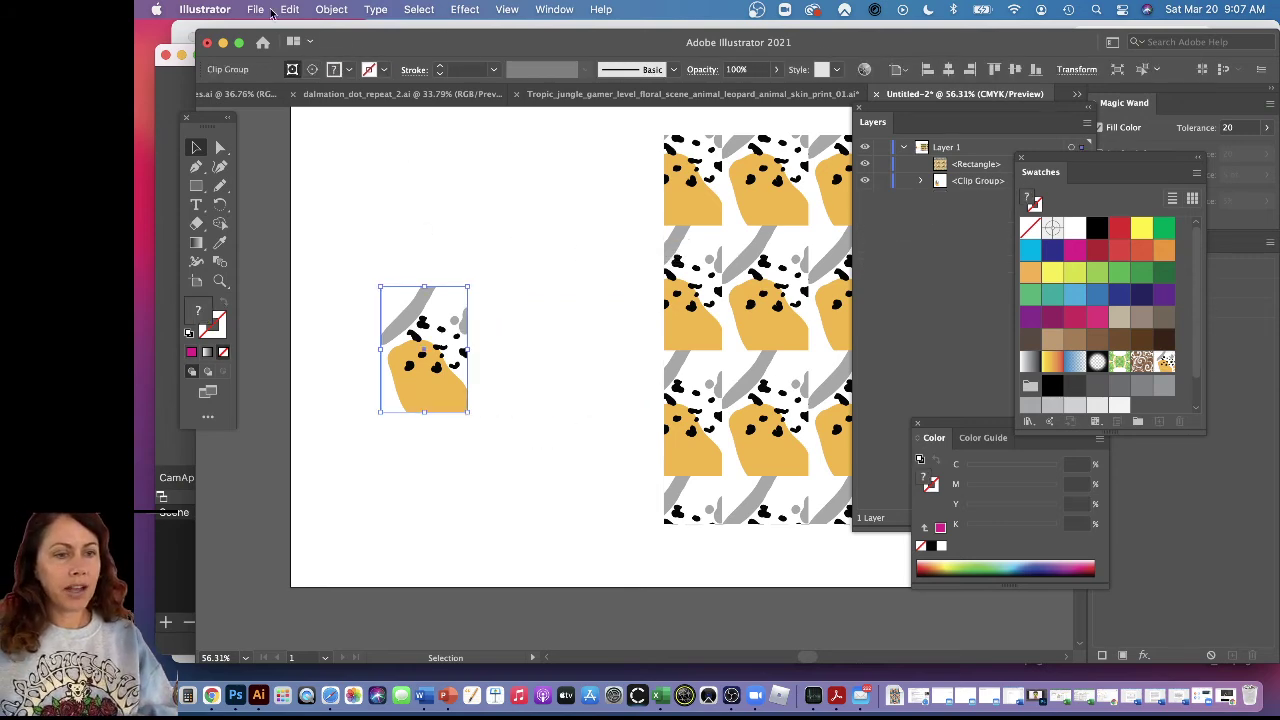
{"action": "left_click", "coordinate": [333, 10]}
{"action": "mouse_move", "coordinate": [420, 576]}
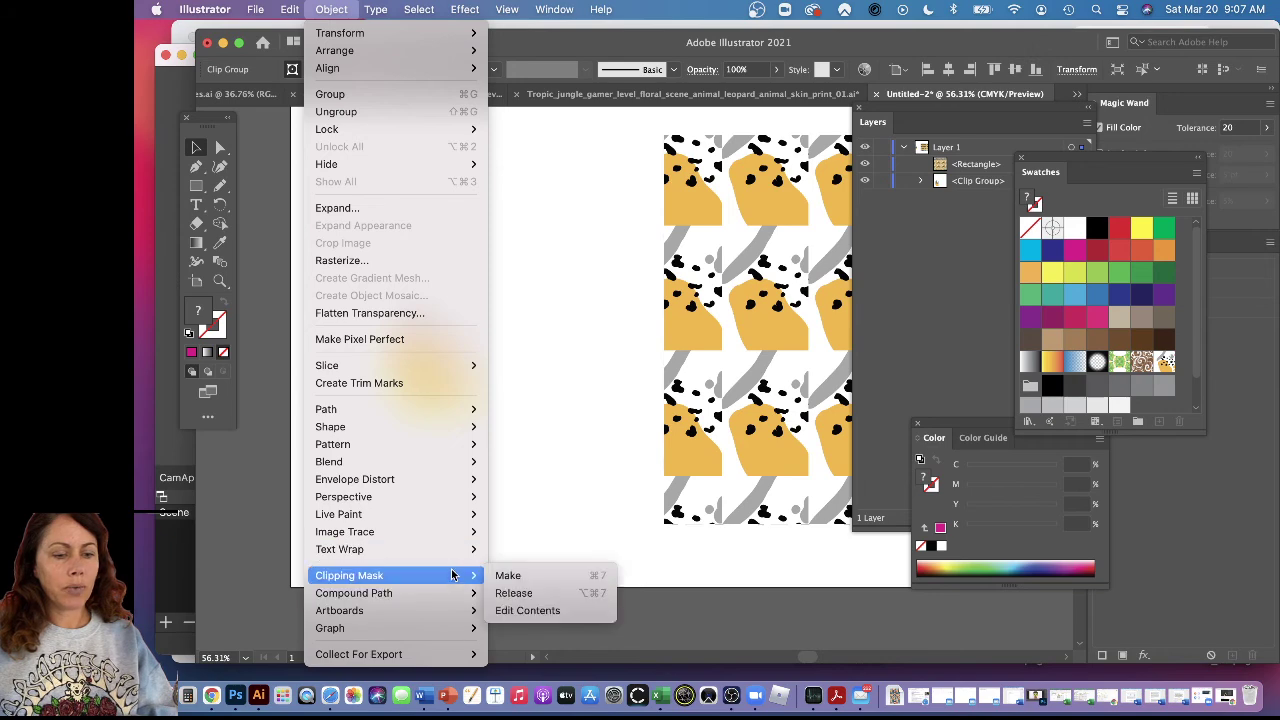
{"action": "left_click", "coordinate": [540, 592]}
{"action": "left_click", "coordinate": [563, 486]}
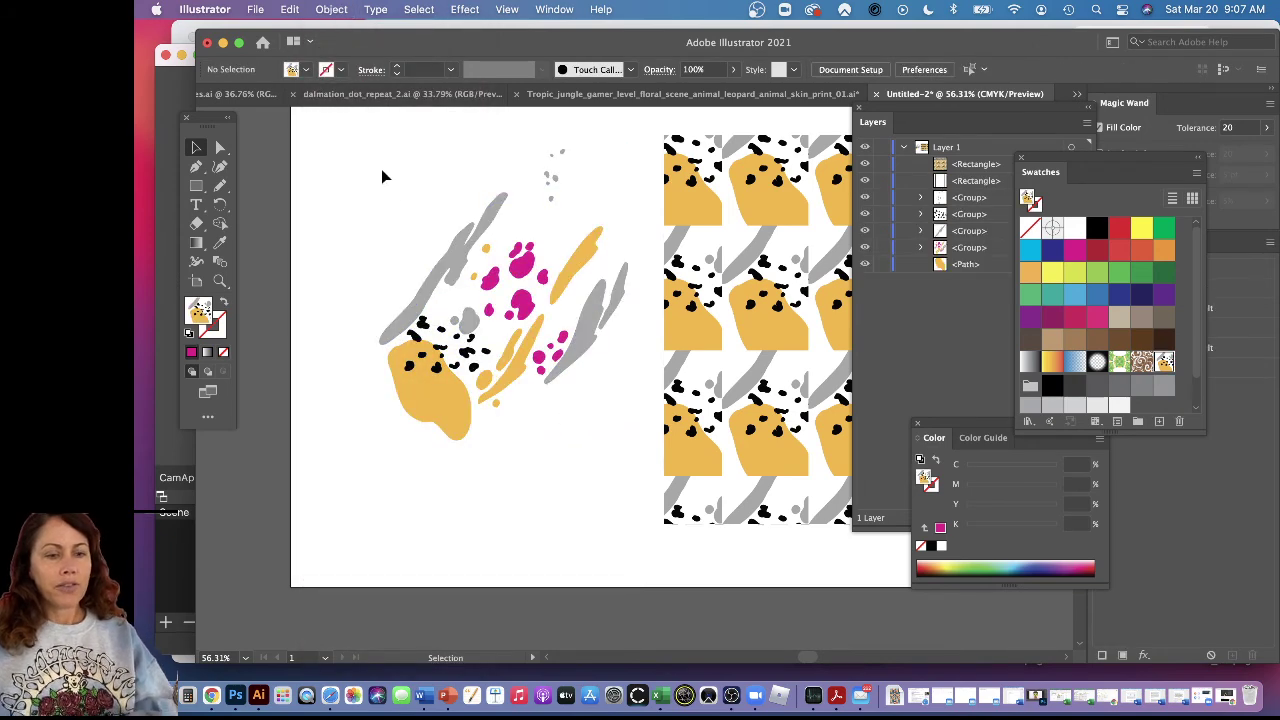
Select the motifs with the bounding rectangle in front and add them to the swatches as another pattern
{"action": "left_click_drag", "start_coordinate": [358, 137], "coordinate": [640, 442]}
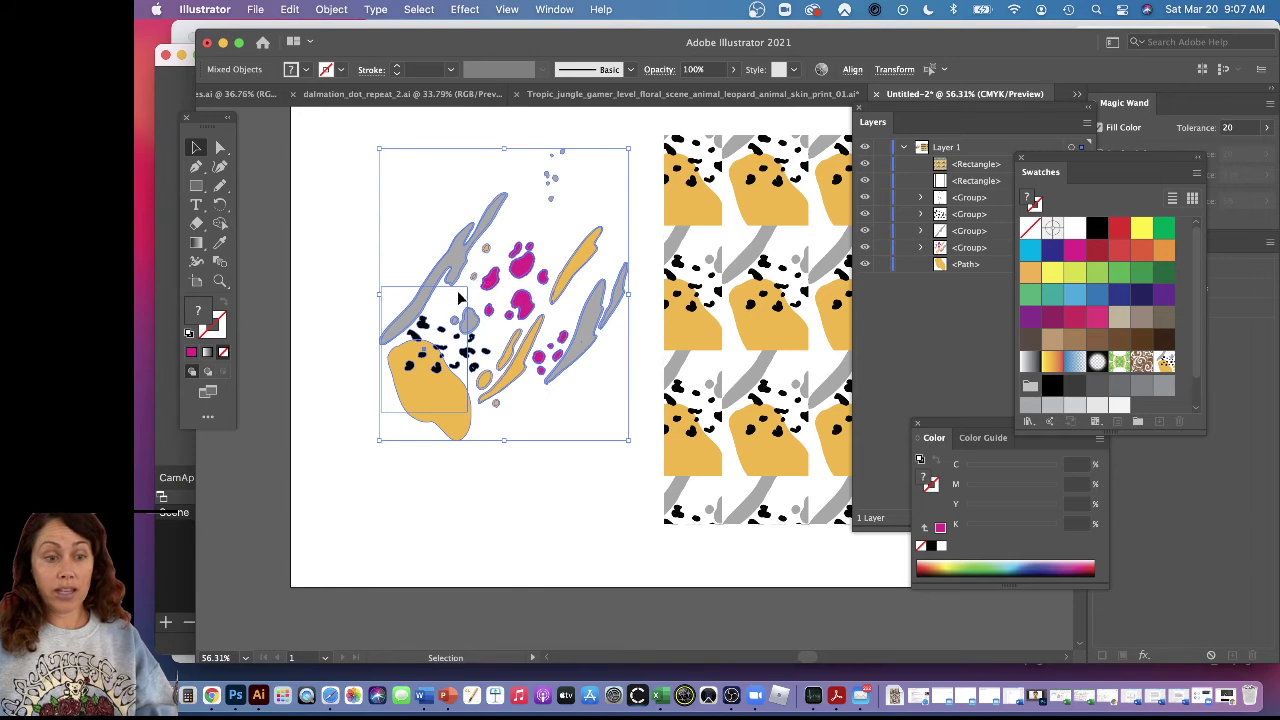
{"action": "left_click_drag", "start_coordinate": [478, 400], "coordinate": [1100, 320]}
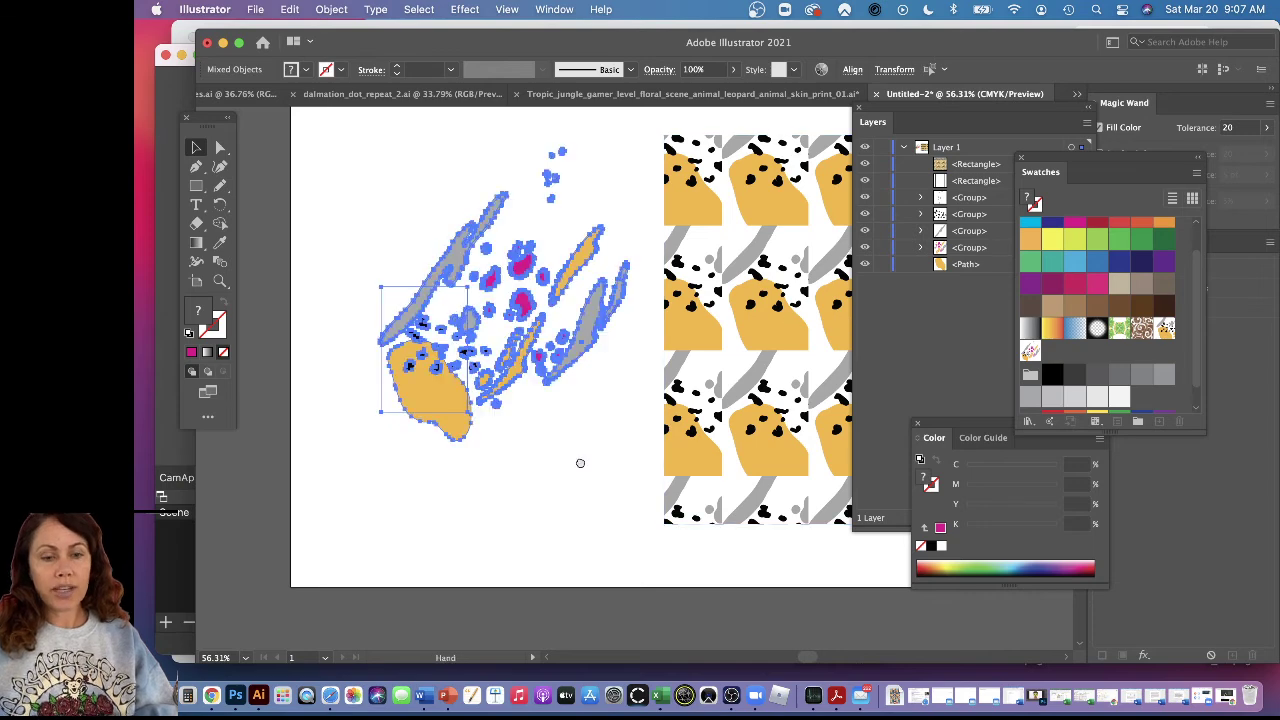
{"action": "scroll", "coordinate": [580, 460], "scroll_direction": "right", "scroll_amount": 3}
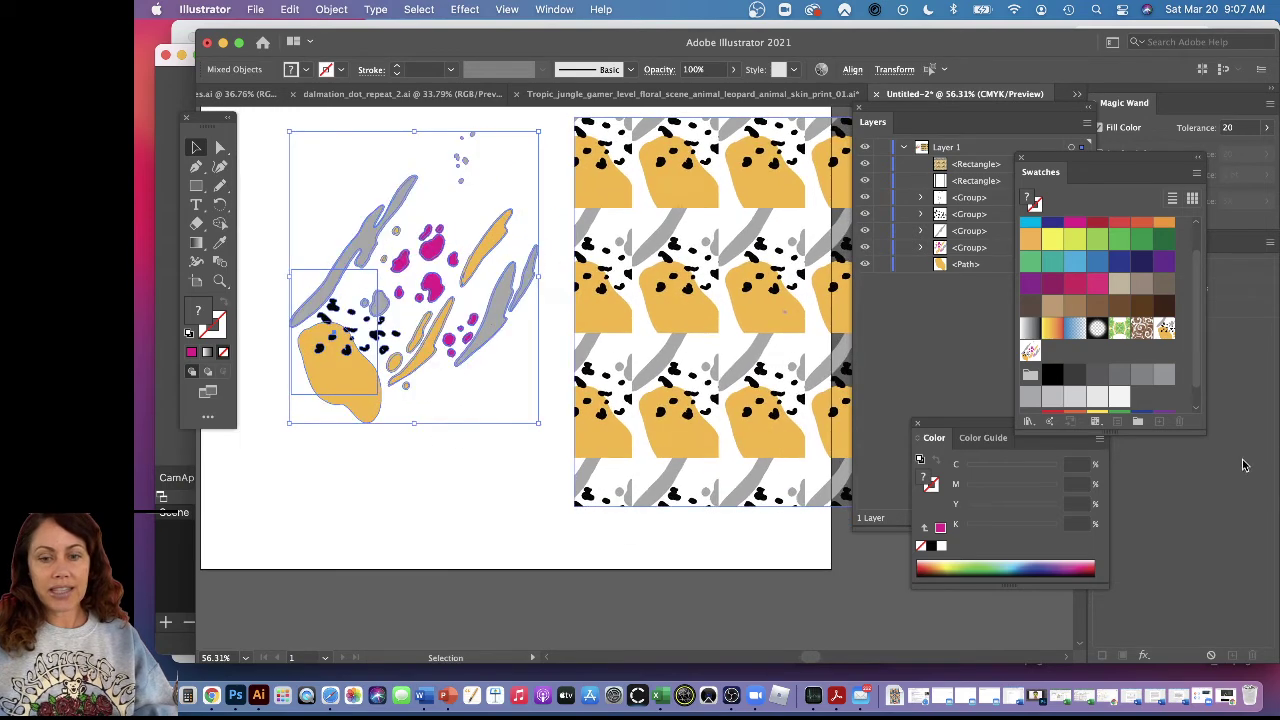
Fill the large sample rectangle with the pattern swatch made with the bounding rectangle in front
{"action": "left_click", "coordinate": [462, 431]}
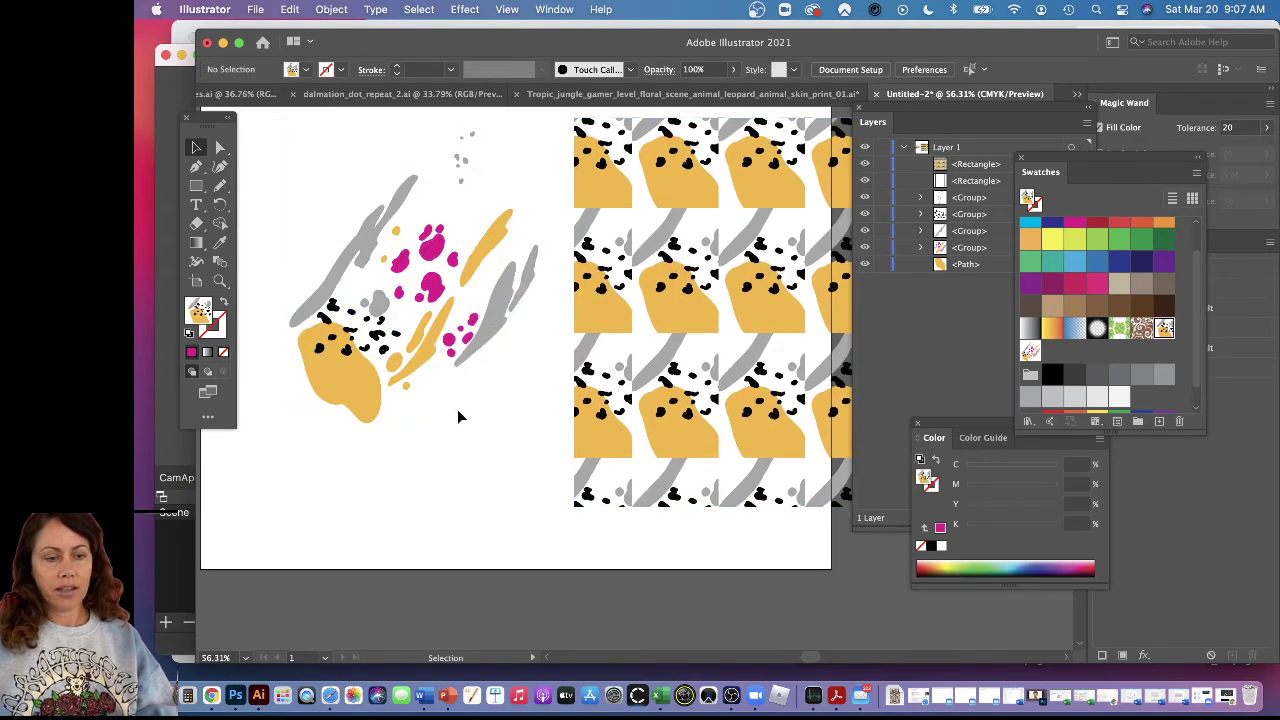
{"action": "left_click", "coordinate": [383, 281]}
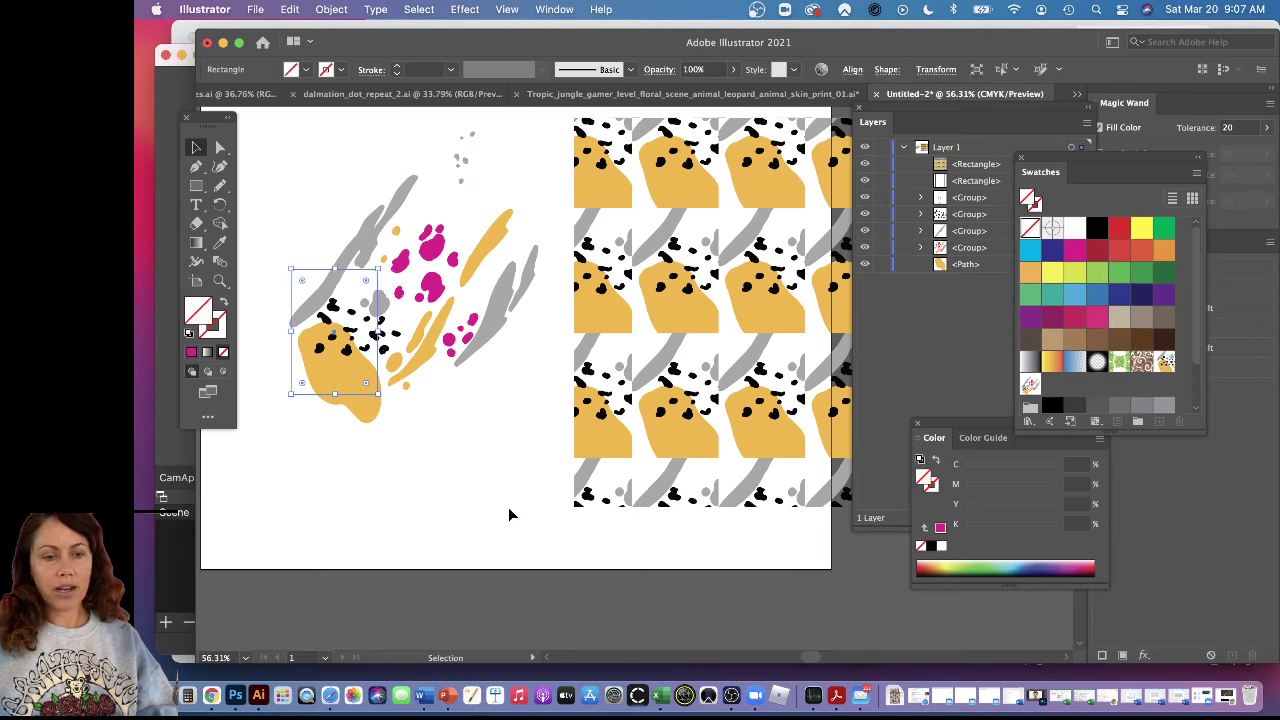
{"action": "left_click", "coordinate": [776, 311]}
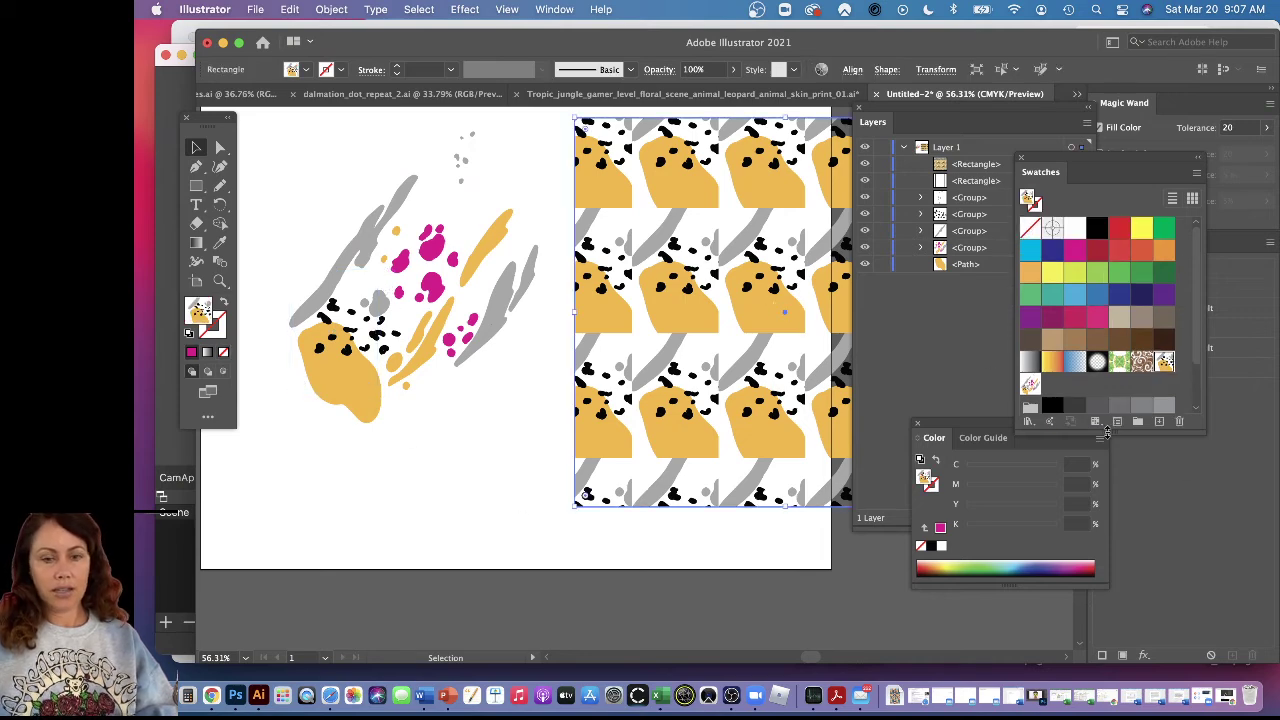
{"action": "left_click", "coordinate": [1164, 361]}
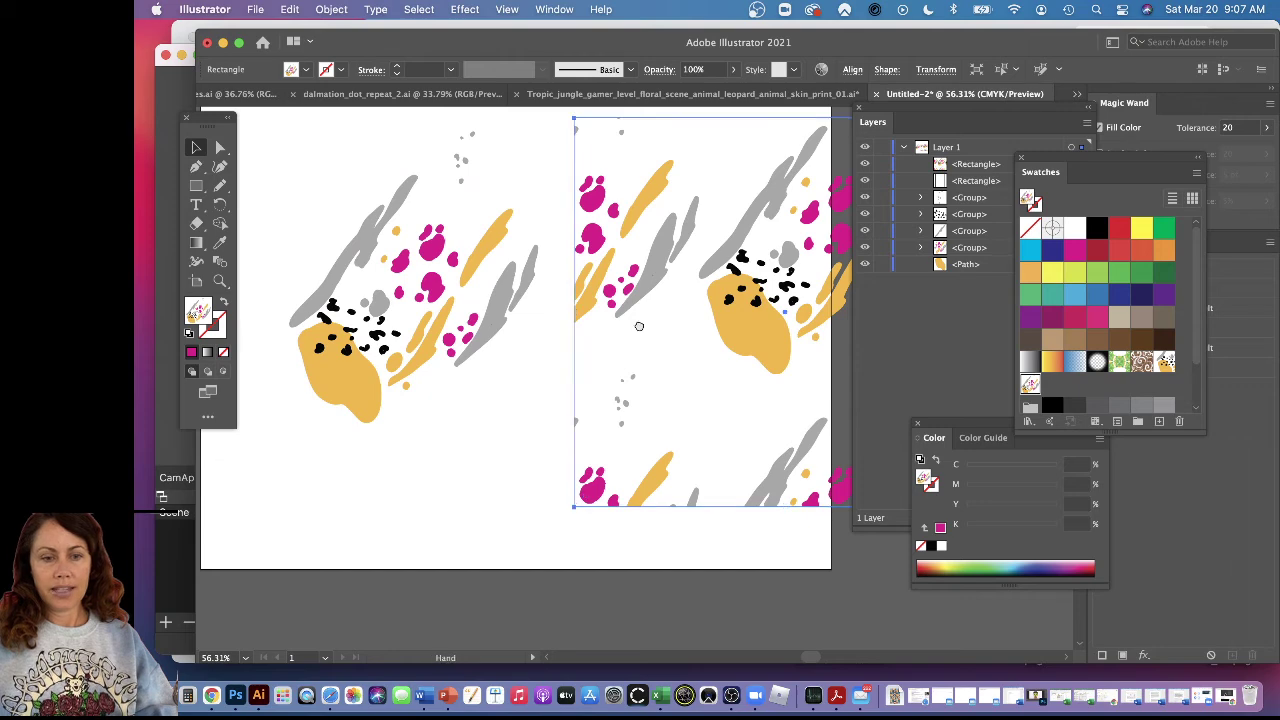
Select the small bounding rectangle over the yellow blob and send it to the back of all the artwork
{"action": "left_click_drag", "start_coordinate": [549, 252], "coordinate": [740, 351]}
{"action": "left_click", "coordinate": [380, 346]}
{"action": "left_click", "coordinate": [405, 369]}
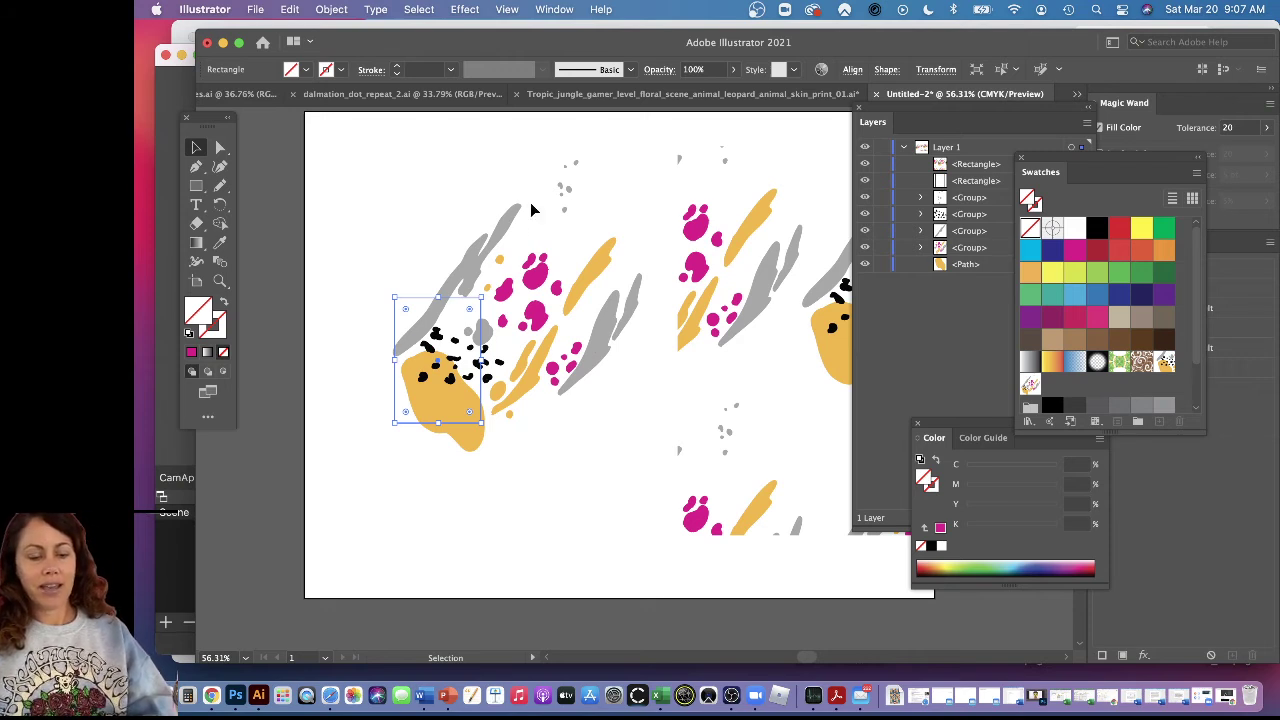
{"action": "key", "text": "super+shift+bracketleft"}
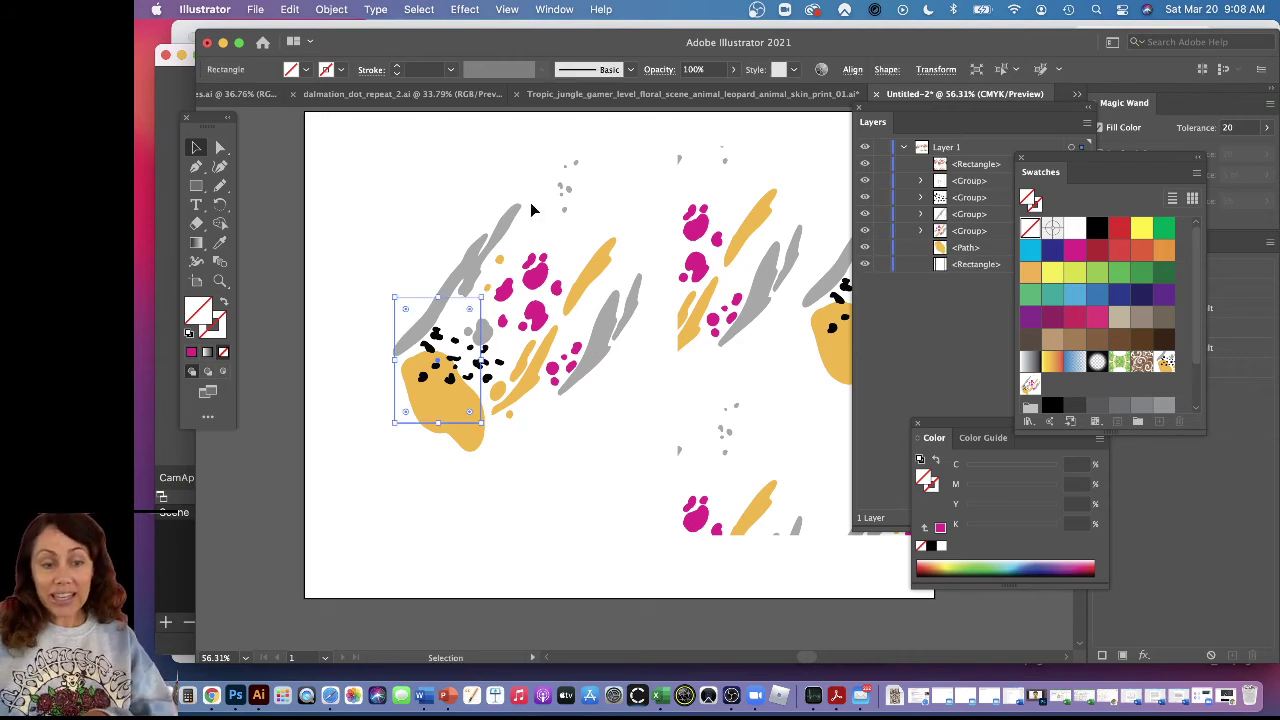
Add the motifs with the bounding rectangle at the back to the swatches as a pattern, and move the Layers panel off the Swatches panel
{"action": "left_click", "coordinate": [980, 298]}
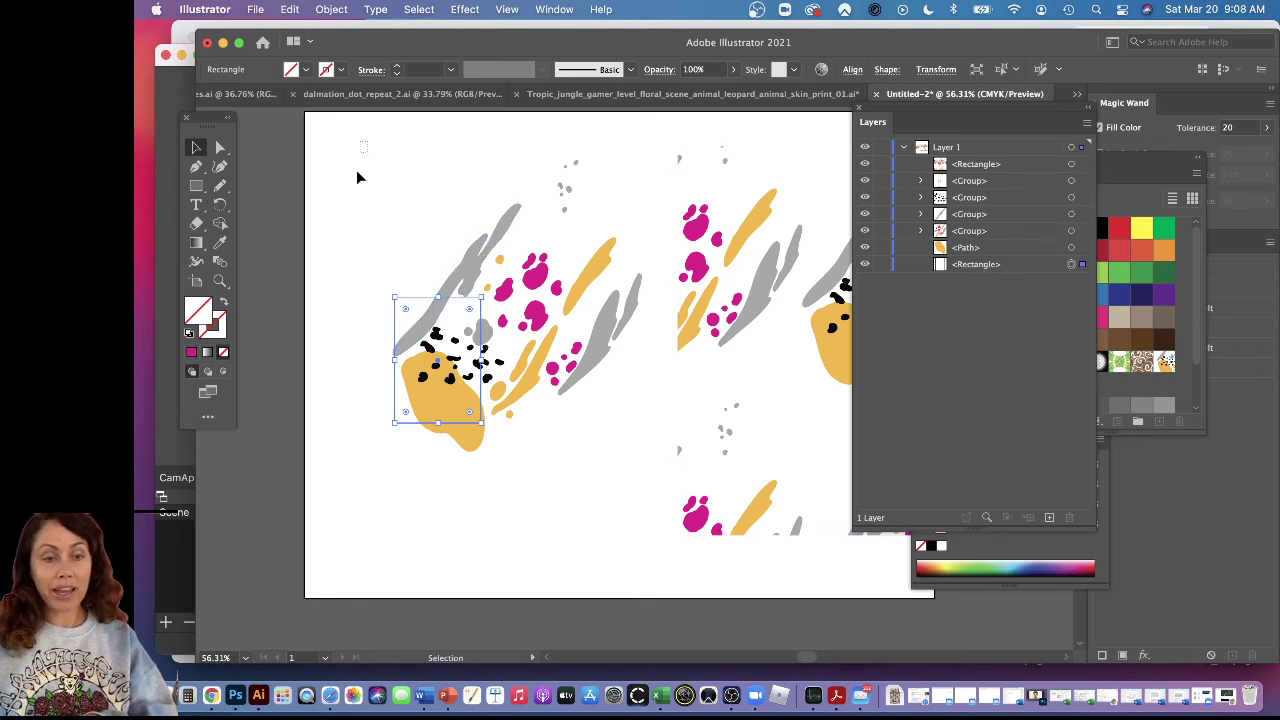
{"action": "left_click_drag", "start_coordinate": [359, 177], "coordinate": [653, 466]}
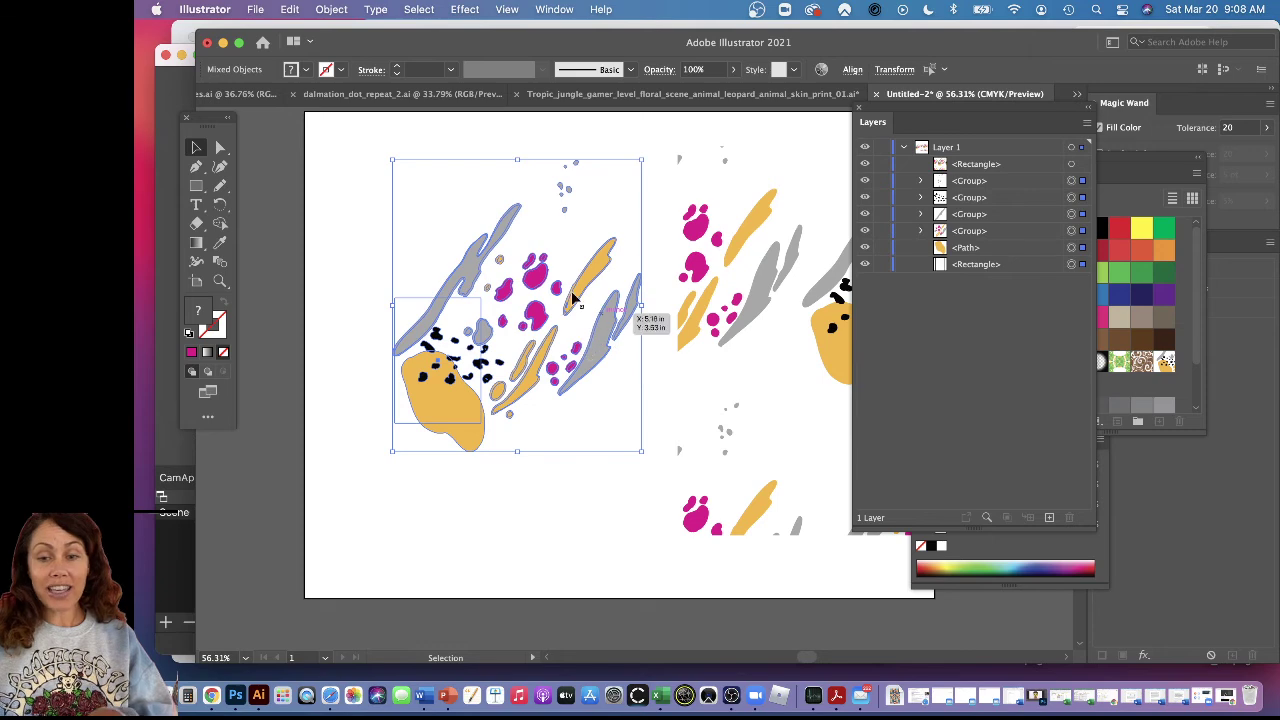
{"action": "left_click_drag", "start_coordinate": [537, 288], "coordinate": [1157, 339]}
{"action": "left_click_drag", "start_coordinate": [602, 453], "coordinate": [439, 448]}
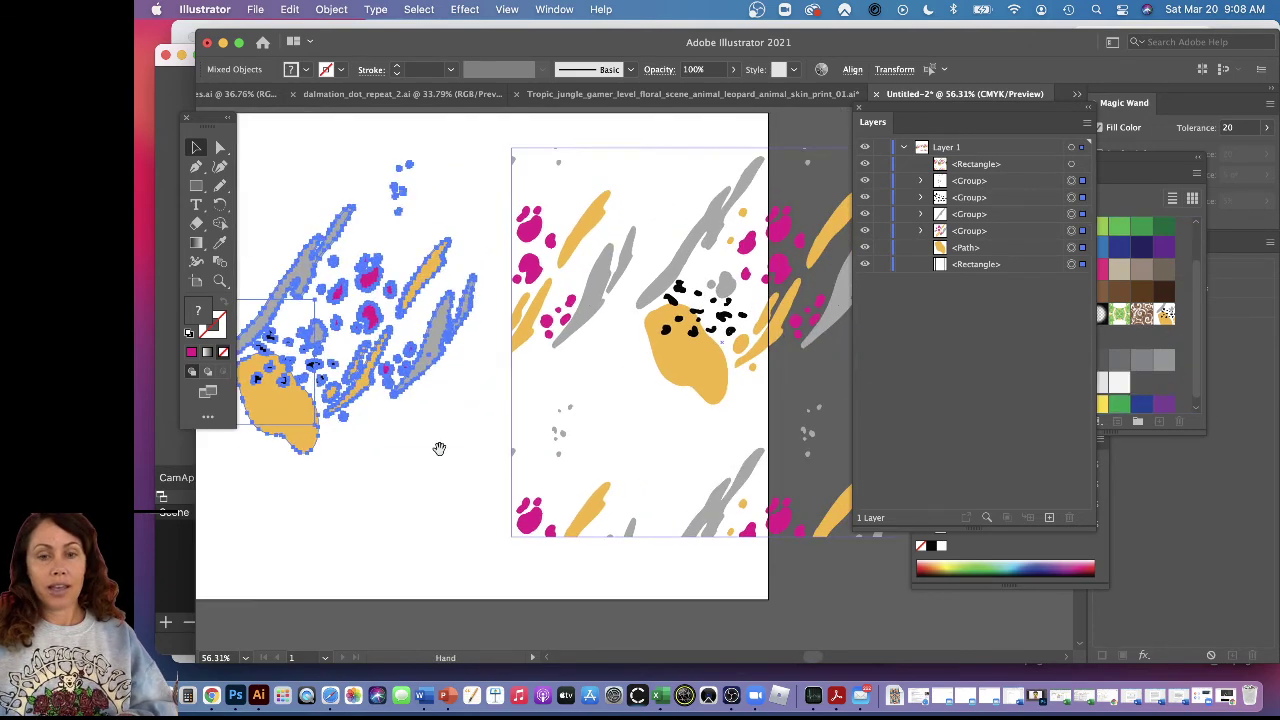
{"action": "left_click_drag", "start_coordinate": [953, 122], "coordinate": [841, 389]}
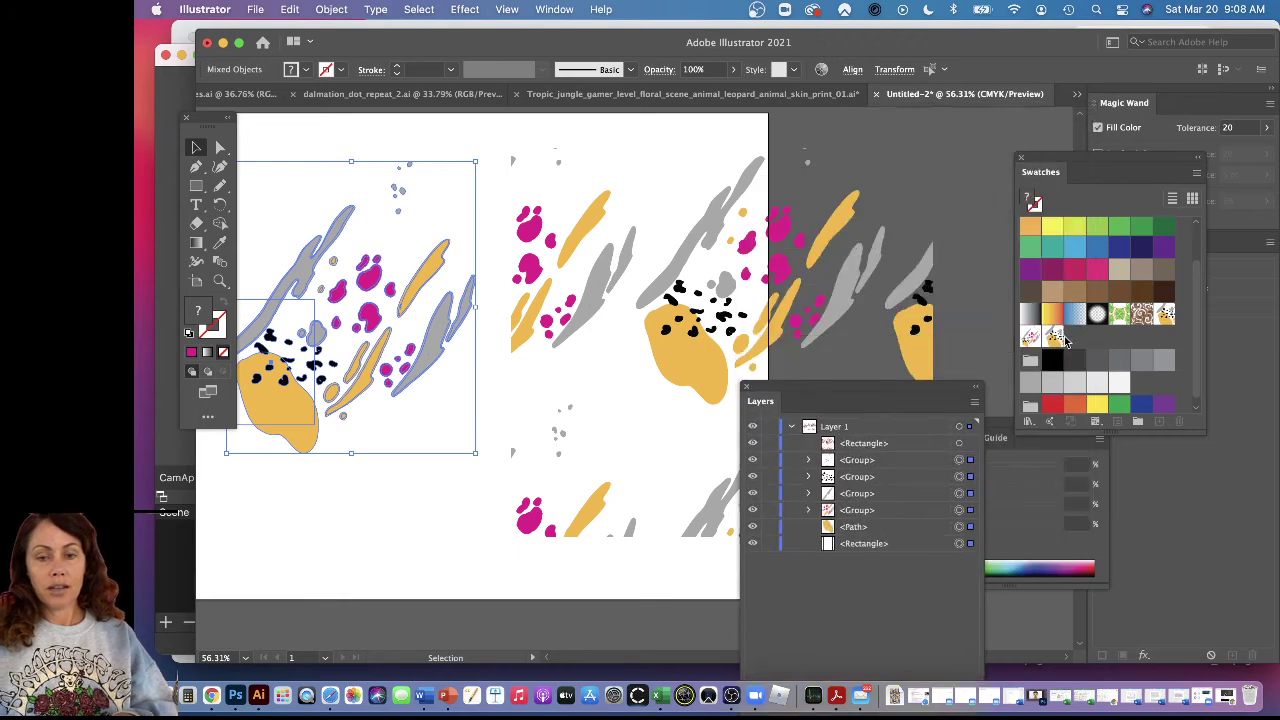
Fill the large sample rectangle with the pattern swatch made with the bounding rectangle at the back, and move the Layers panel clear of it
{"action": "left_click", "coordinate": [812, 305]}
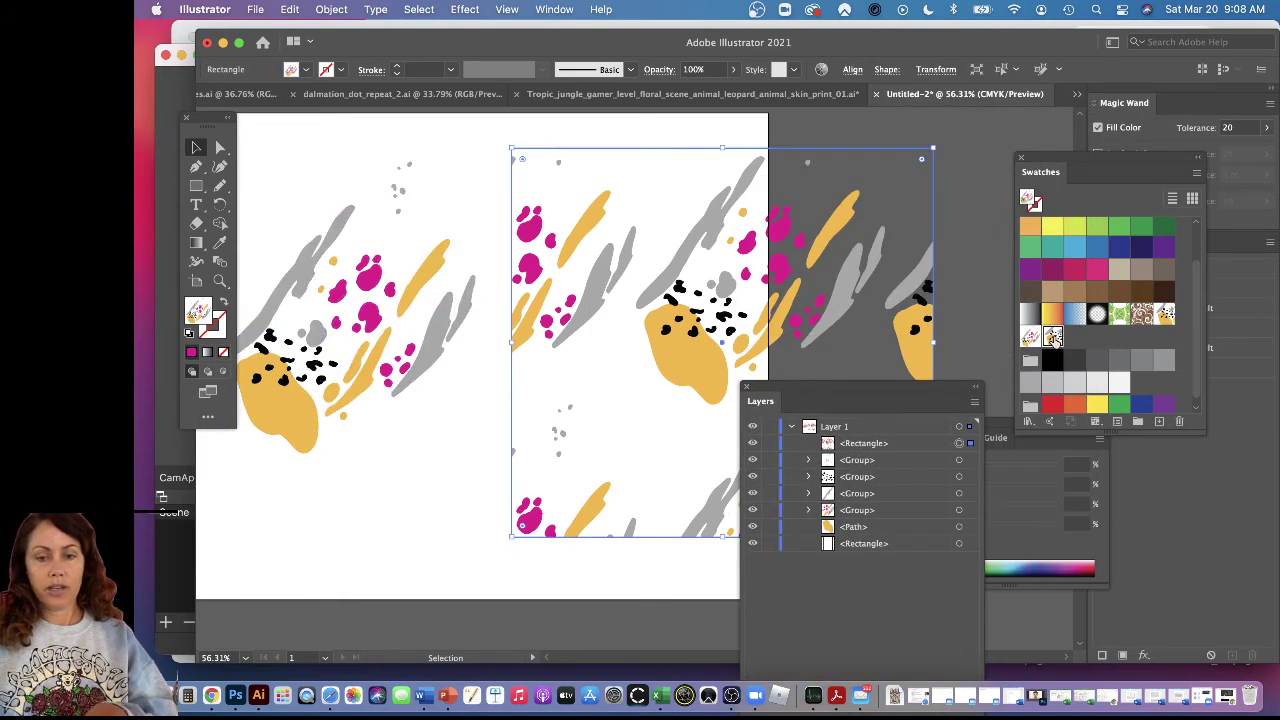
{"action": "left_click", "coordinate": [1052, 337]}
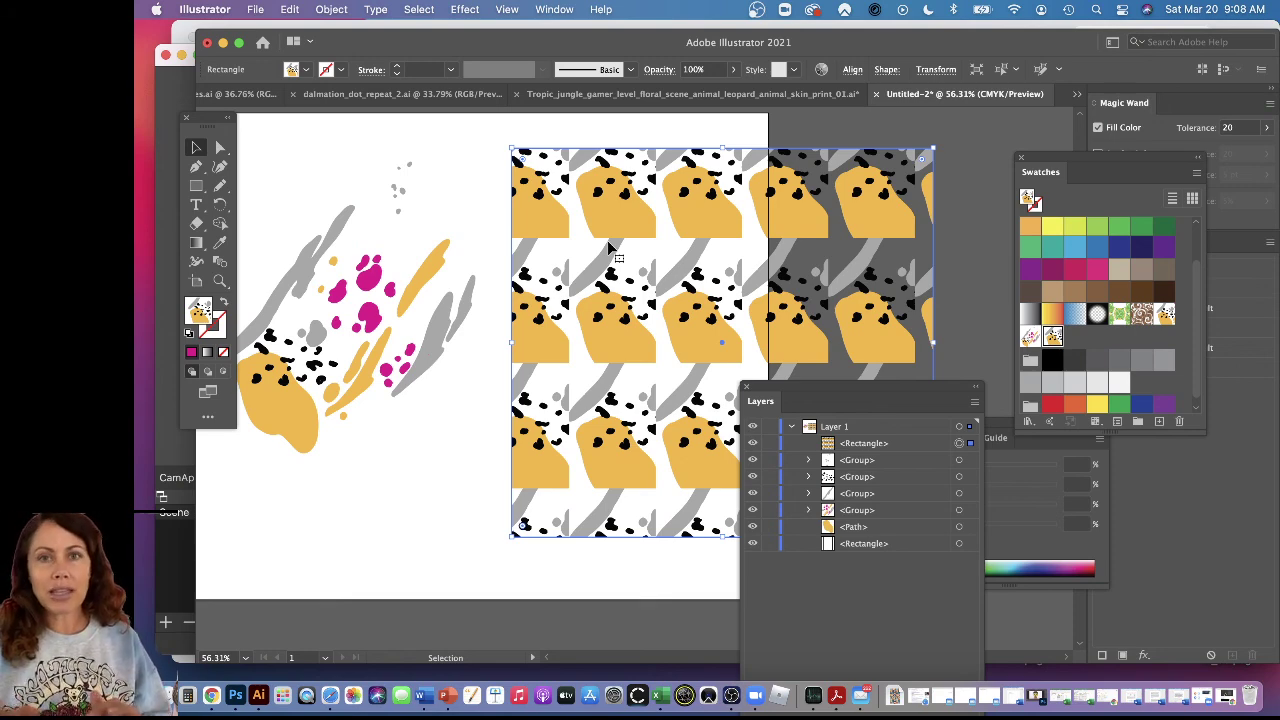
{"action": "key", "text": "super+minus"}
{"action": "key", "text": "super+minus"}
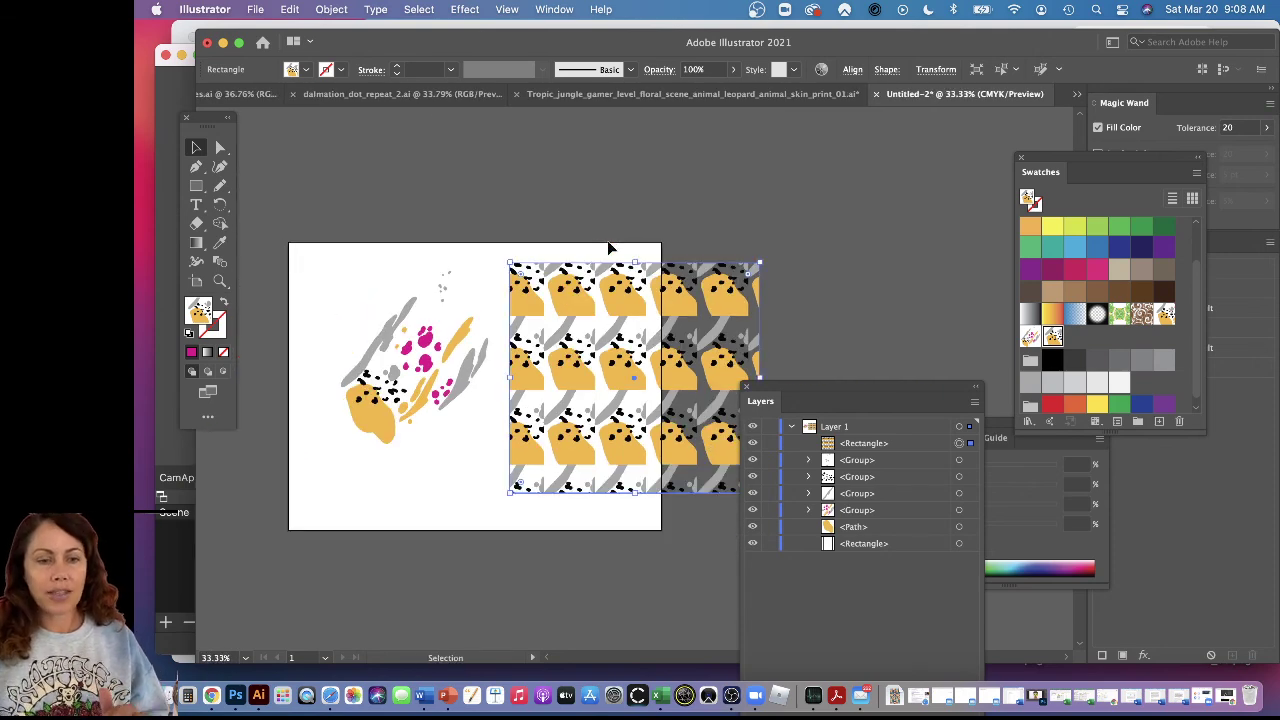
{"action": "left_click_drag", "start_coordinate": [797, 386], "coordinate": [973, 422]}
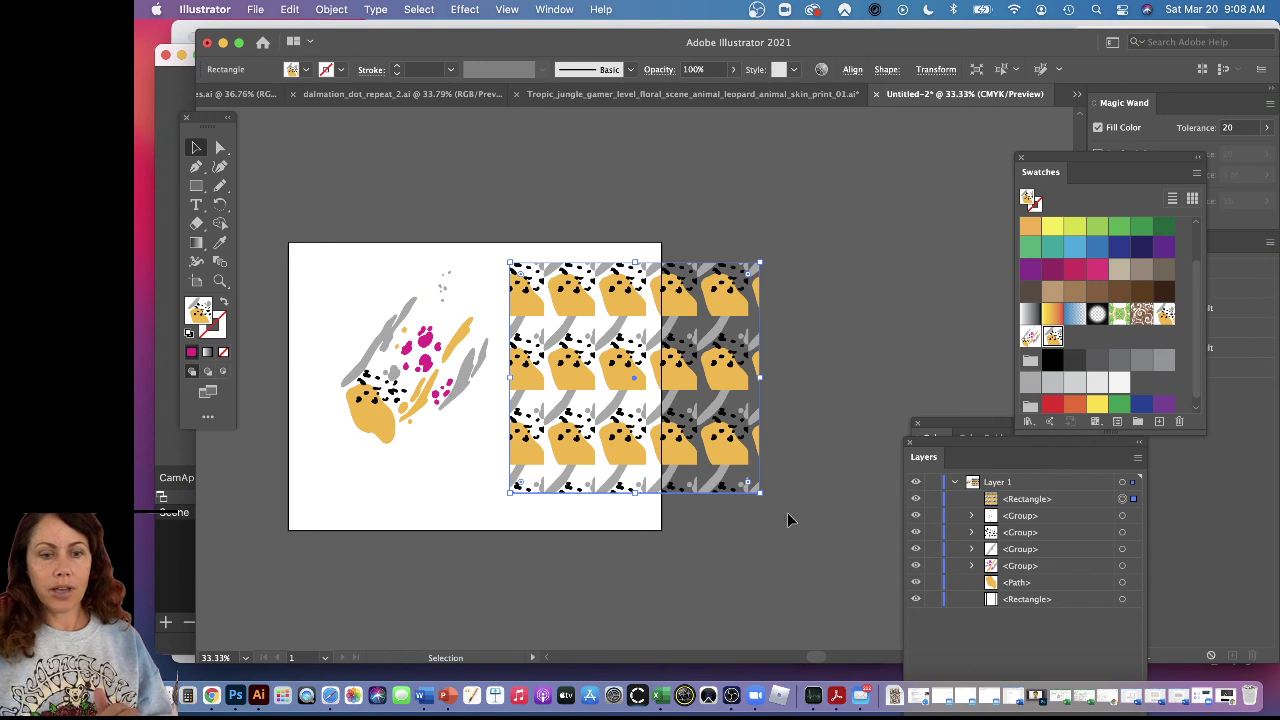
{"action": "left_click_drag", "start_coordinate": [681, 348], "coordinate": [678, 344]}
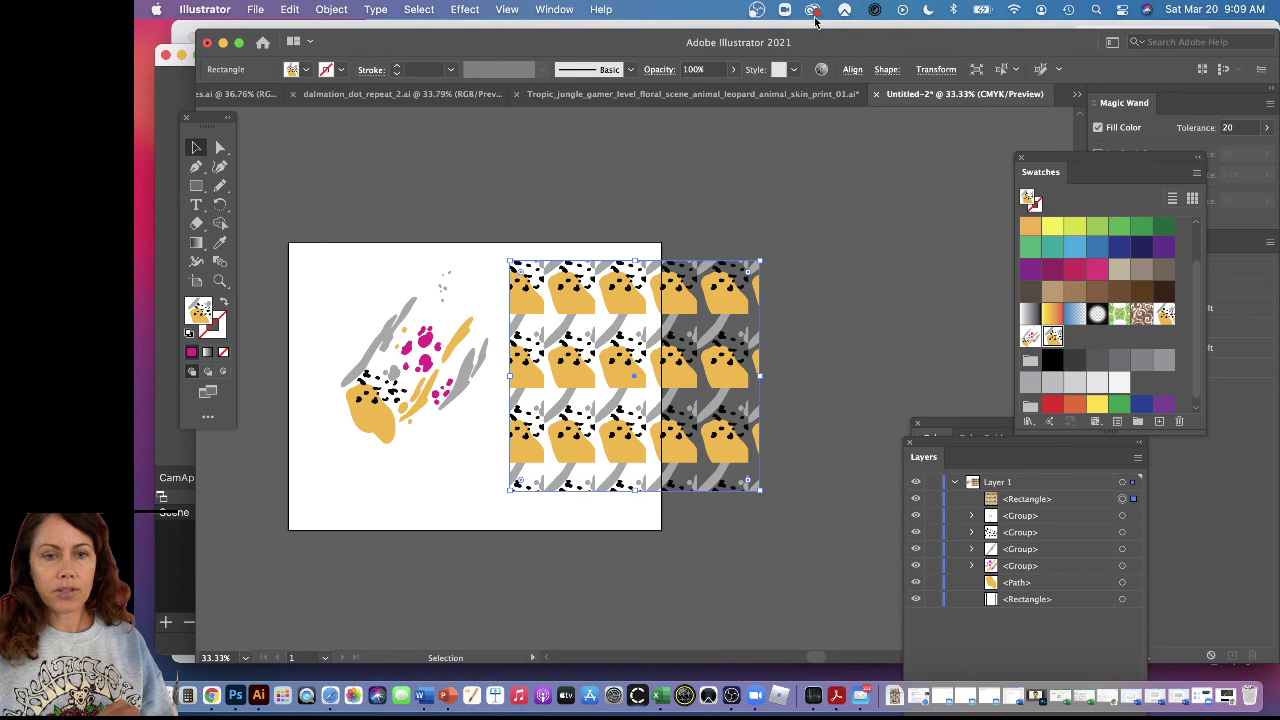
{"action": "left_click", "coordinate": [756, 10]}
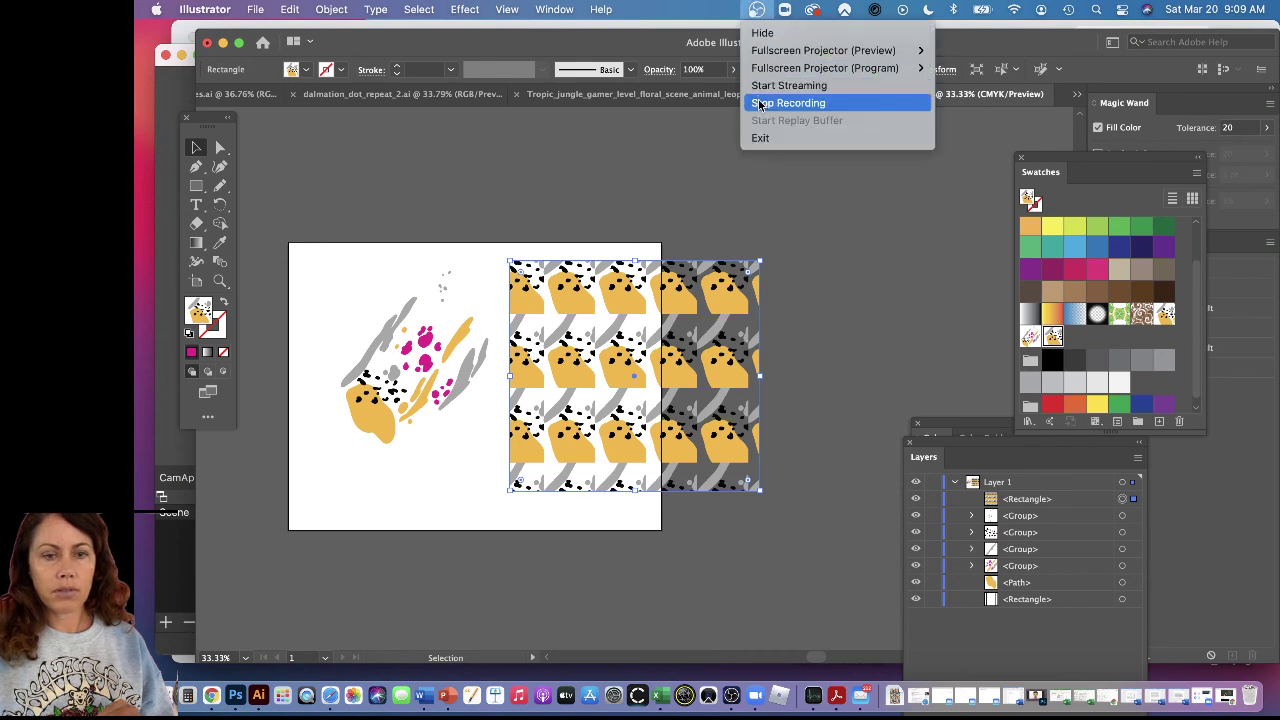